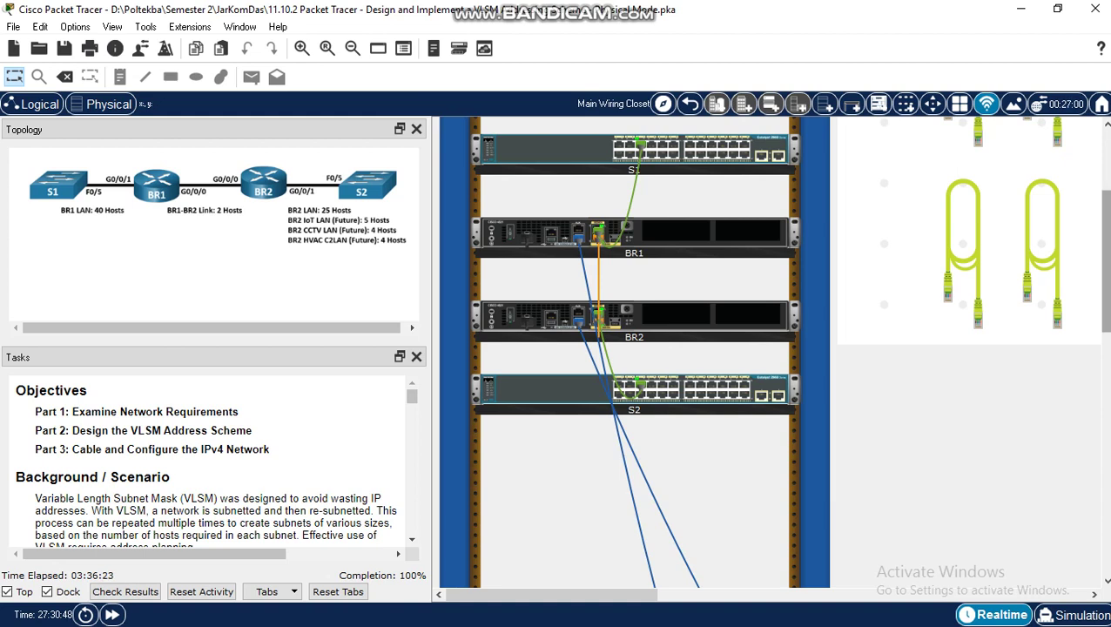
Step: Examine the rack cabling between S1, BR1, BR2 and S2, following the console cables down to the two PCs
scroll(633, 352, "down", 1)
scroll(634, 351, "down", 1)
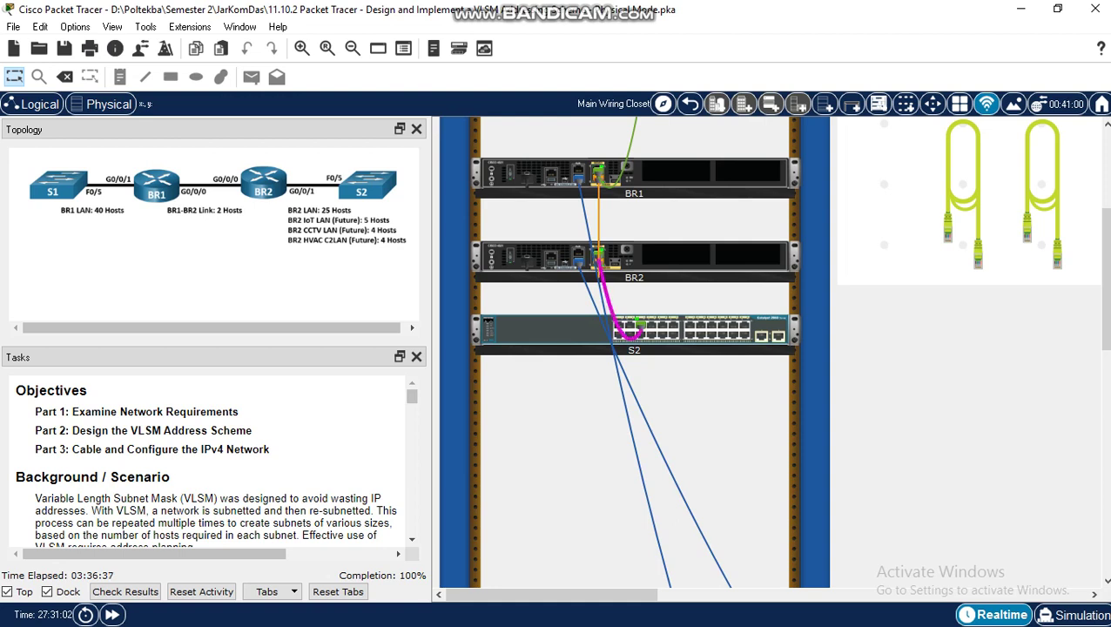
mouse_move(609, 297)
scroll(633, 352, "up", 1)
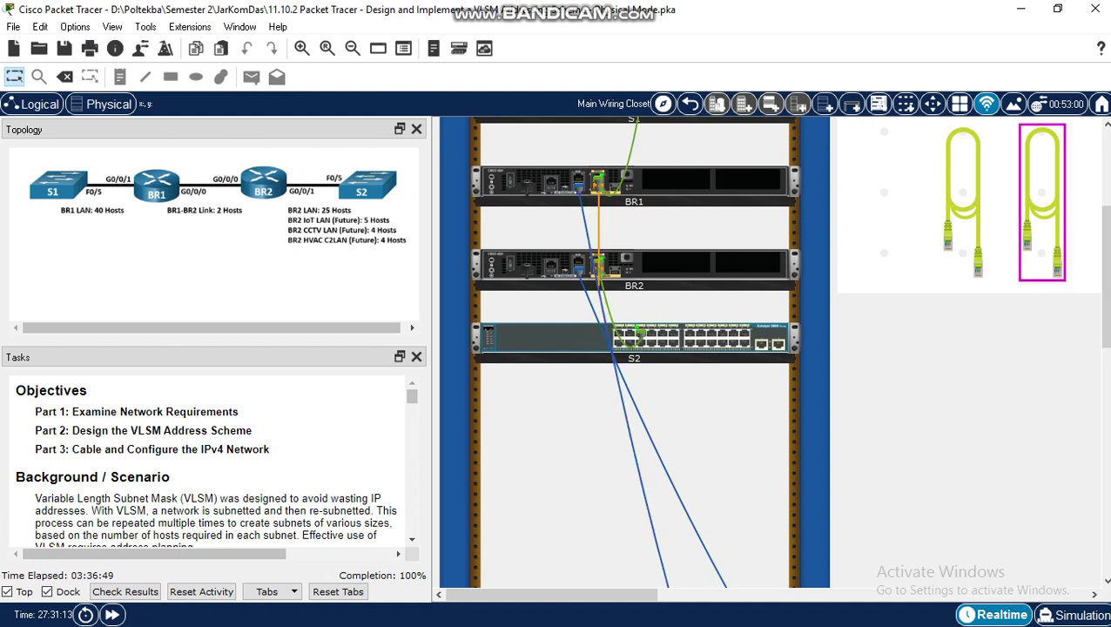
scroll(1102, 279, "down", 5)
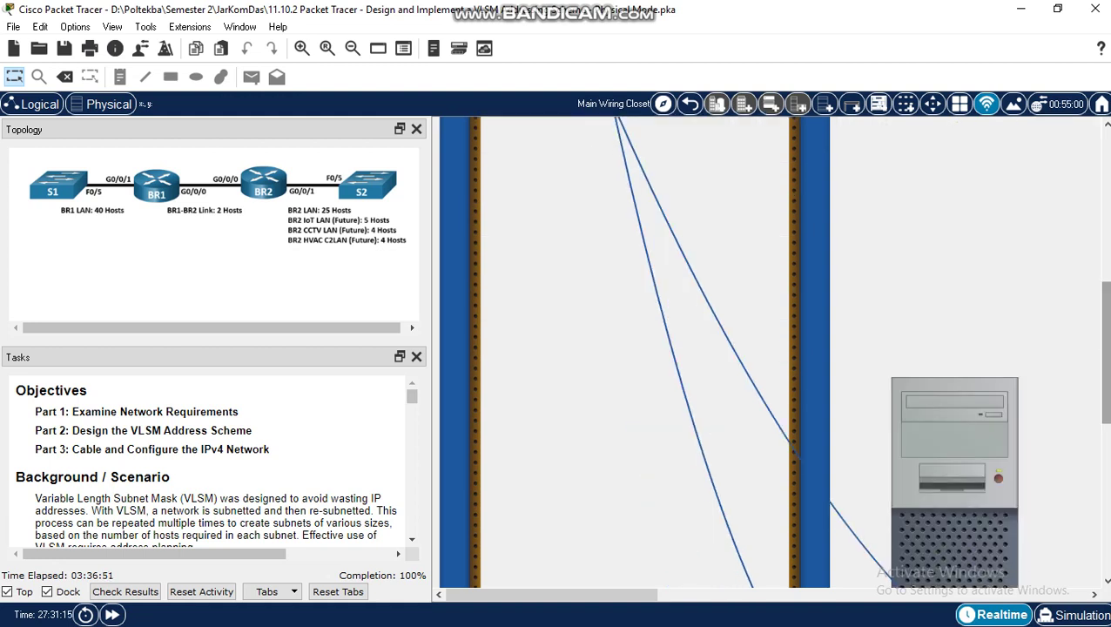
scroll(1103, 349, "down", 3)
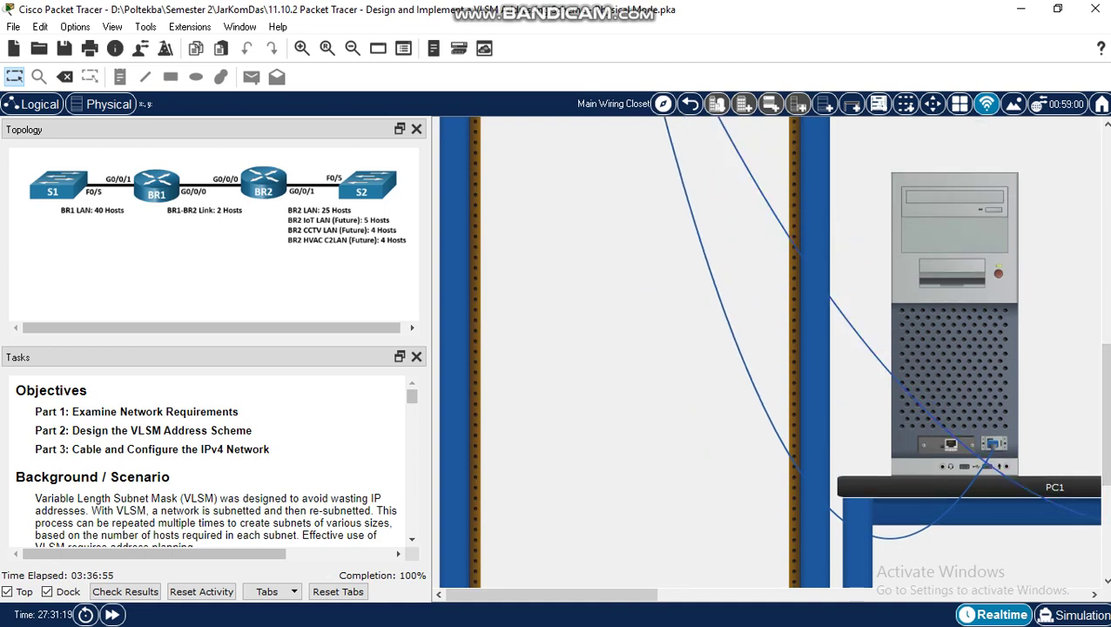
left_click_drag(550, 594, 650, 593)
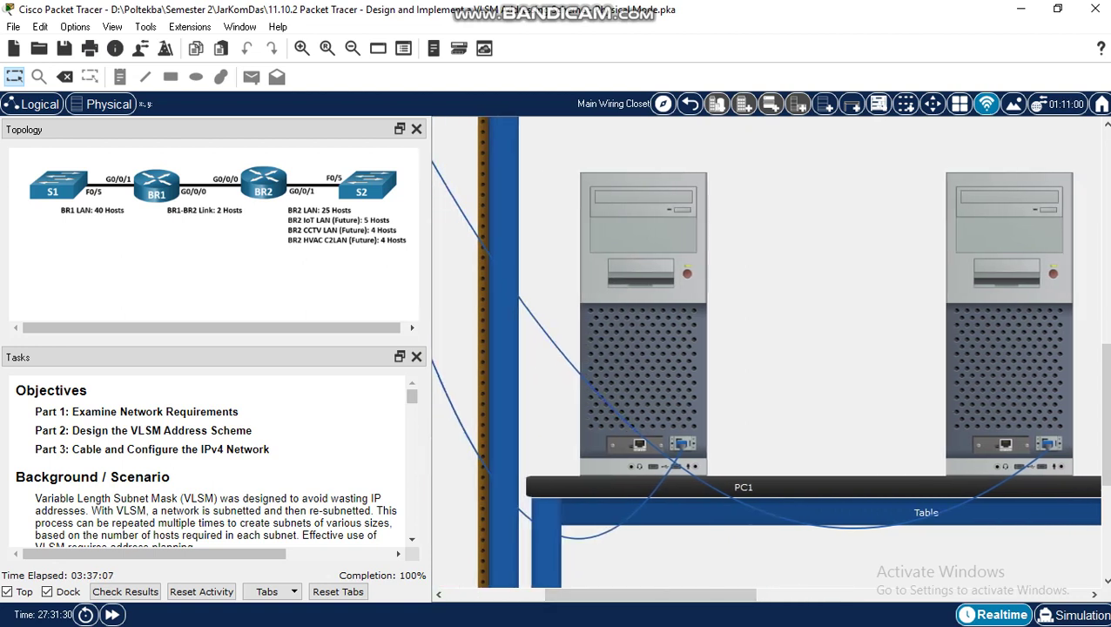
Step: Open PC1's terminal and review BR1's basic setup commands, from hostname and domain lookup to line access and password encryption
left_click(643, 365)
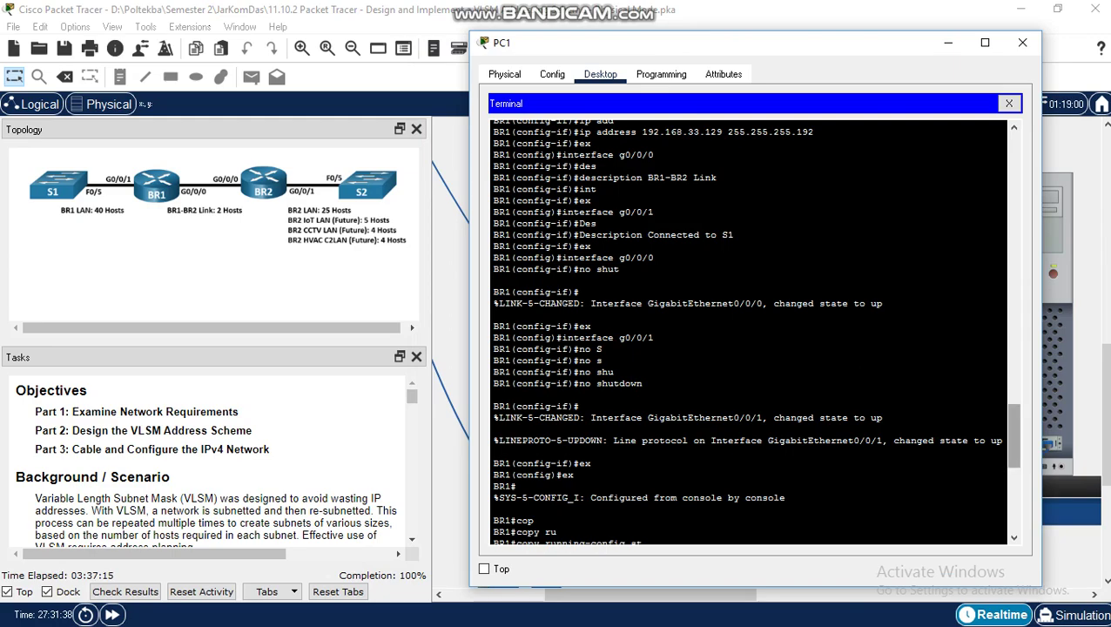
left_click_drag(1013, 436, 1013, 311)
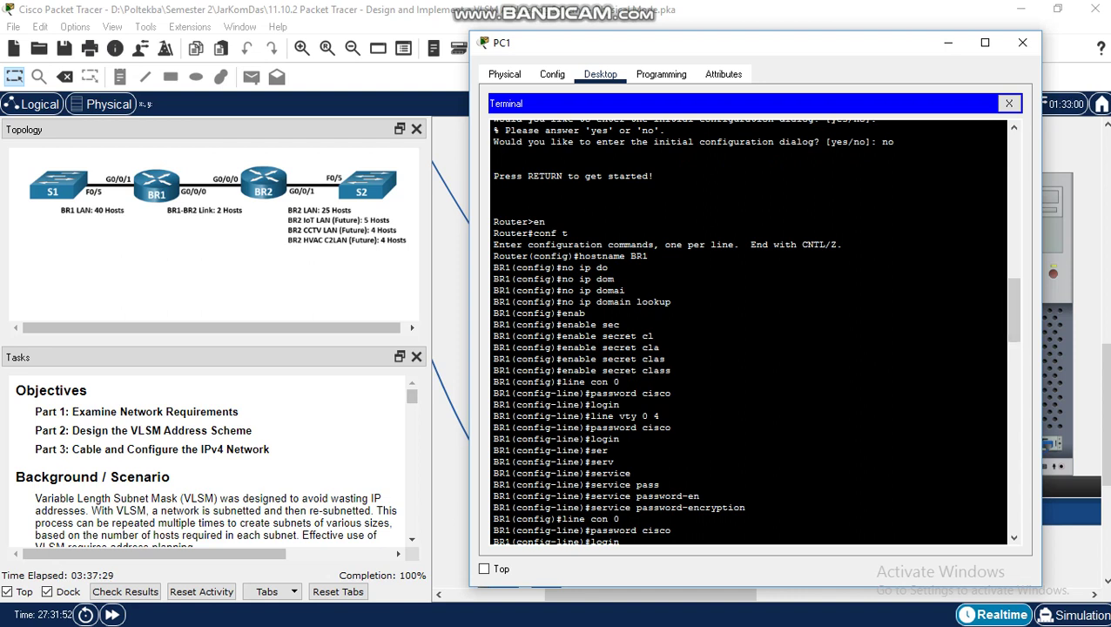
left_click_drag(1013, 311, 1013, 330)
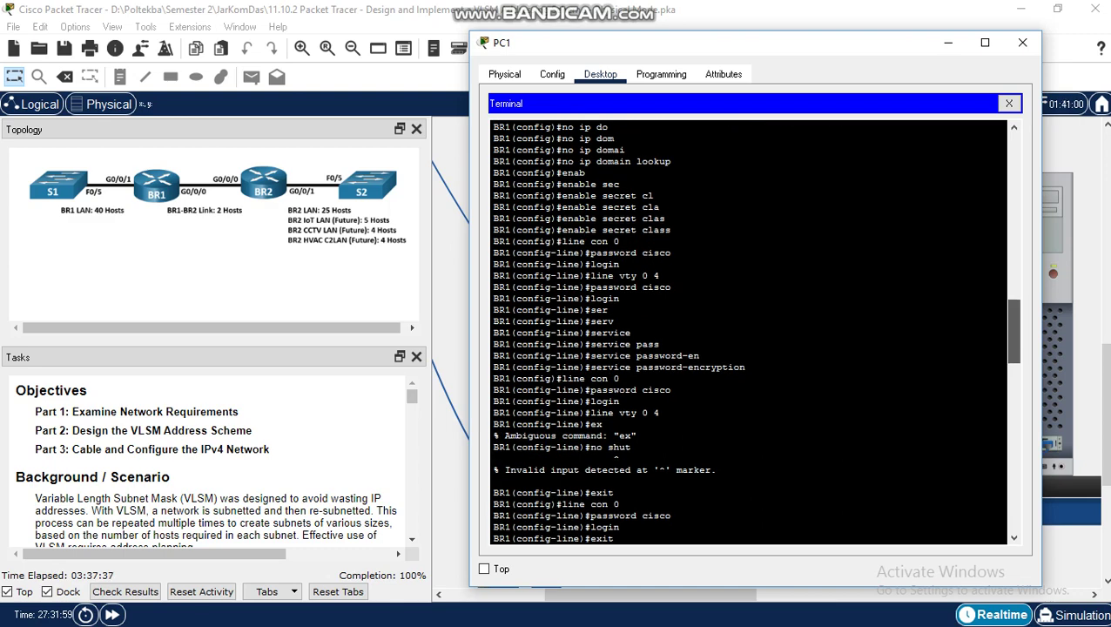
left_click_drag(1013, 330, 1013, 337)
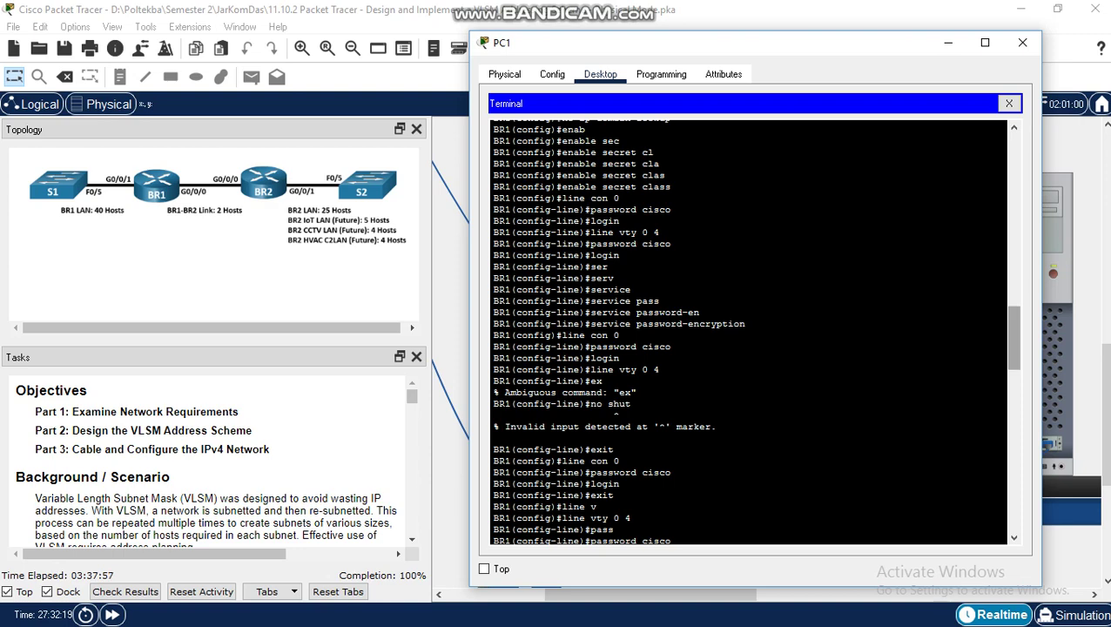
scroll(748, 330, "down", 2)
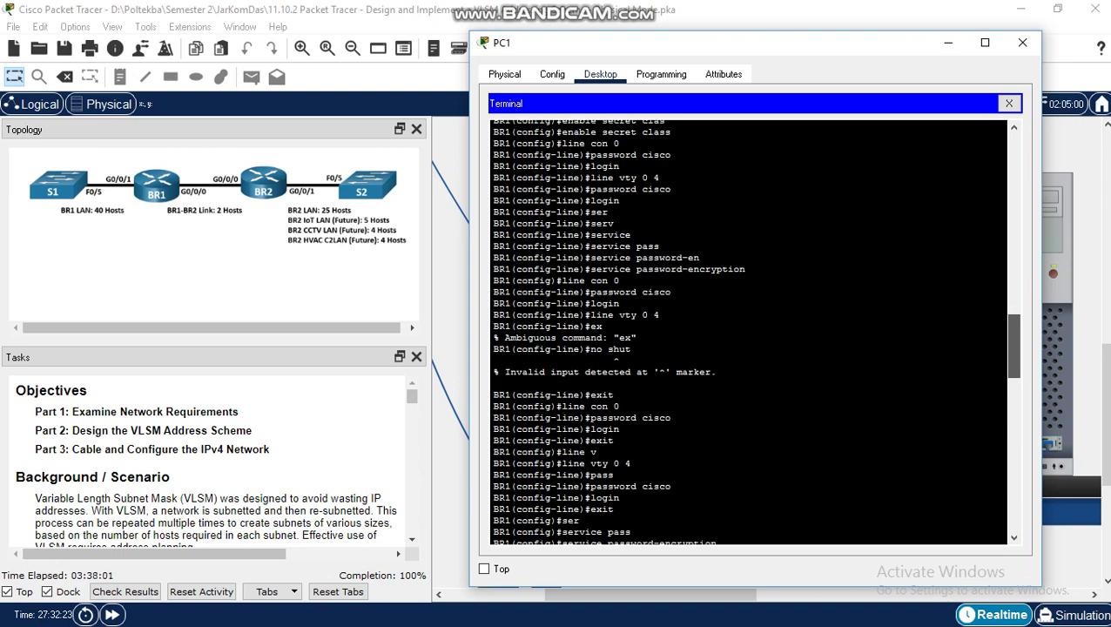
scroll(748, 331, "down", 2)
scroll(748, 330, "down", 2)
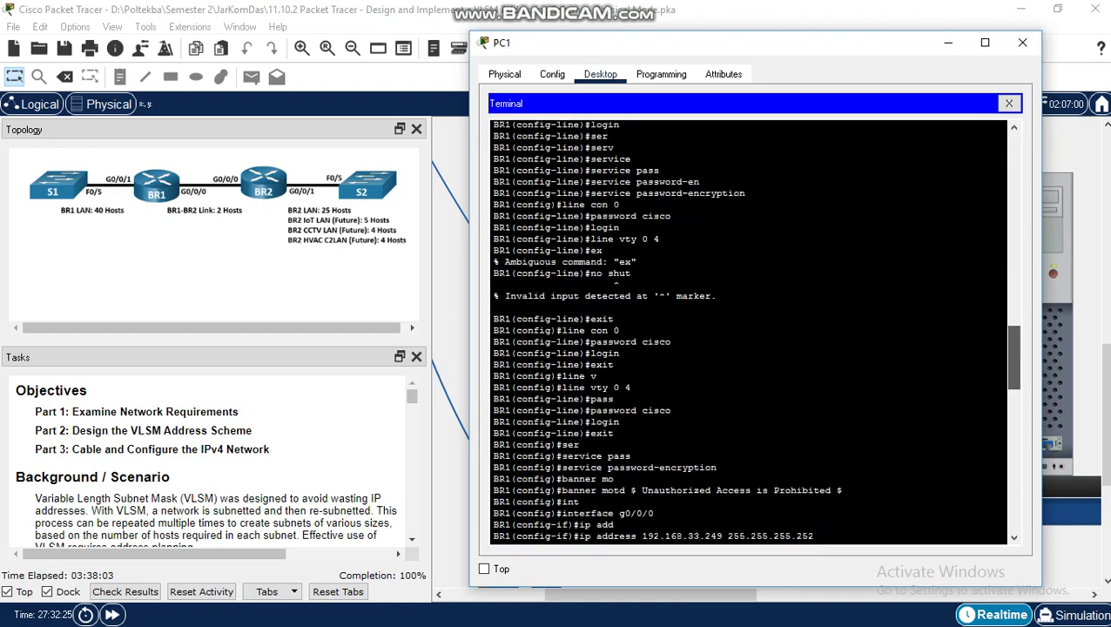
Step: Review BR1's login banner and the IP address and description commands for interfaces g0/0/0 and g0/0/1
scroll(754, 330, "down", 1)
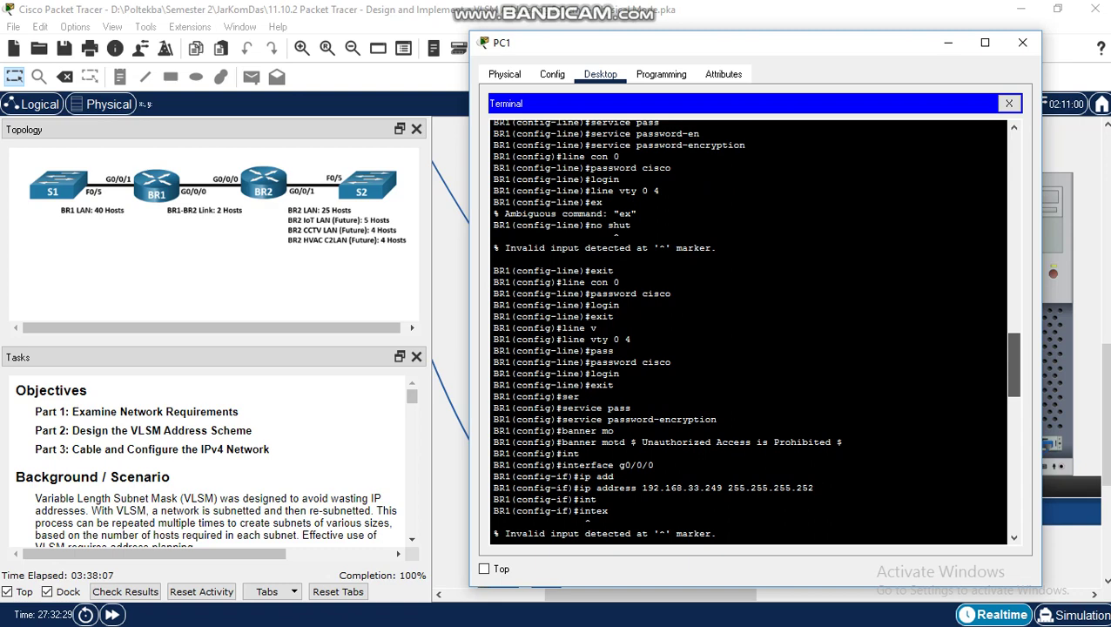
scroll(754, 331, "up", 2)
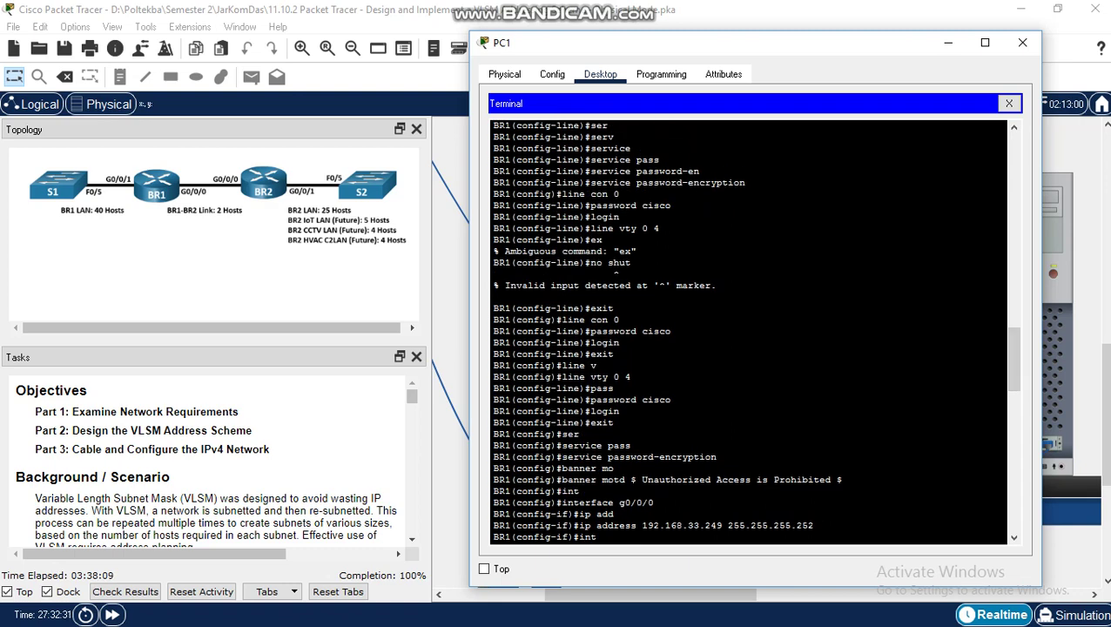
scroll(1012, 356, "down", 2)
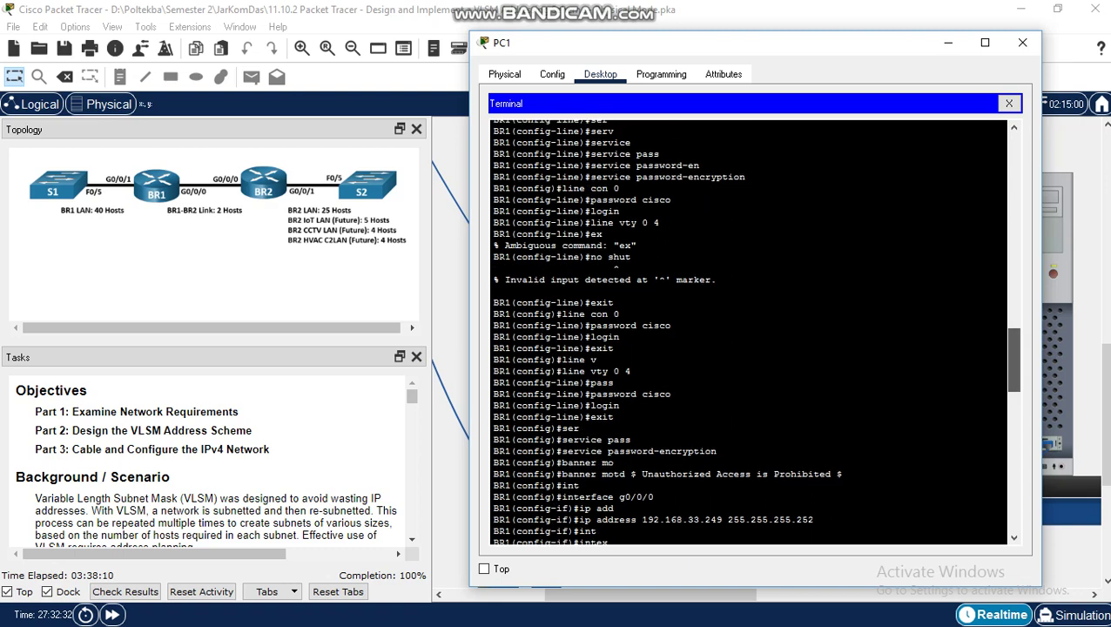
scroll(749, 331, "down", 2)
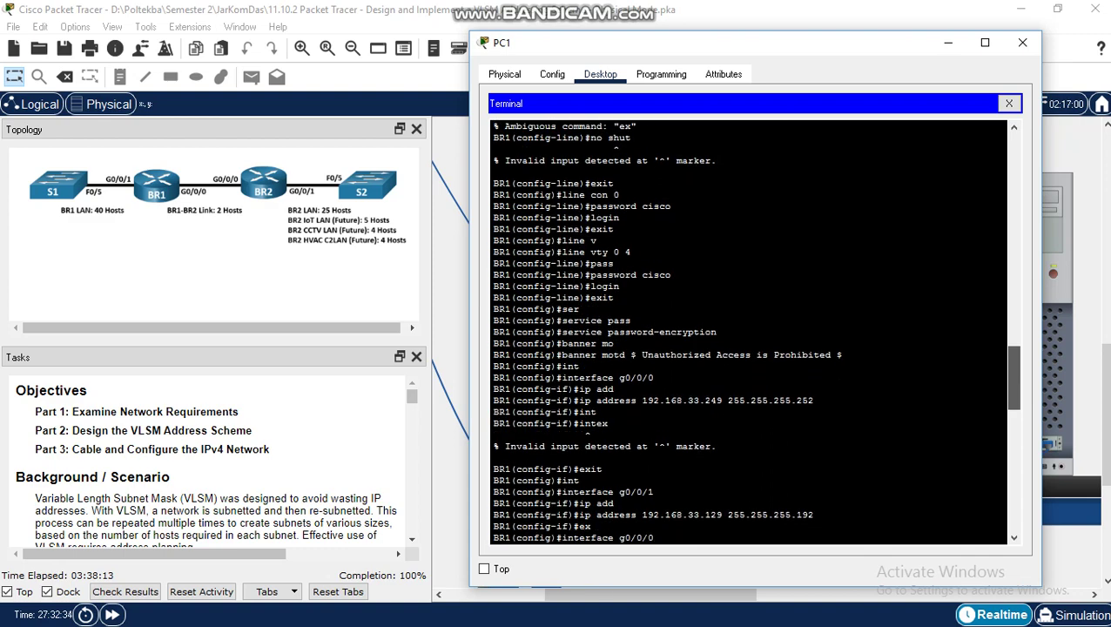
scroll(749, 330, "down", 1)
scroll(749, 331, "down", 2)
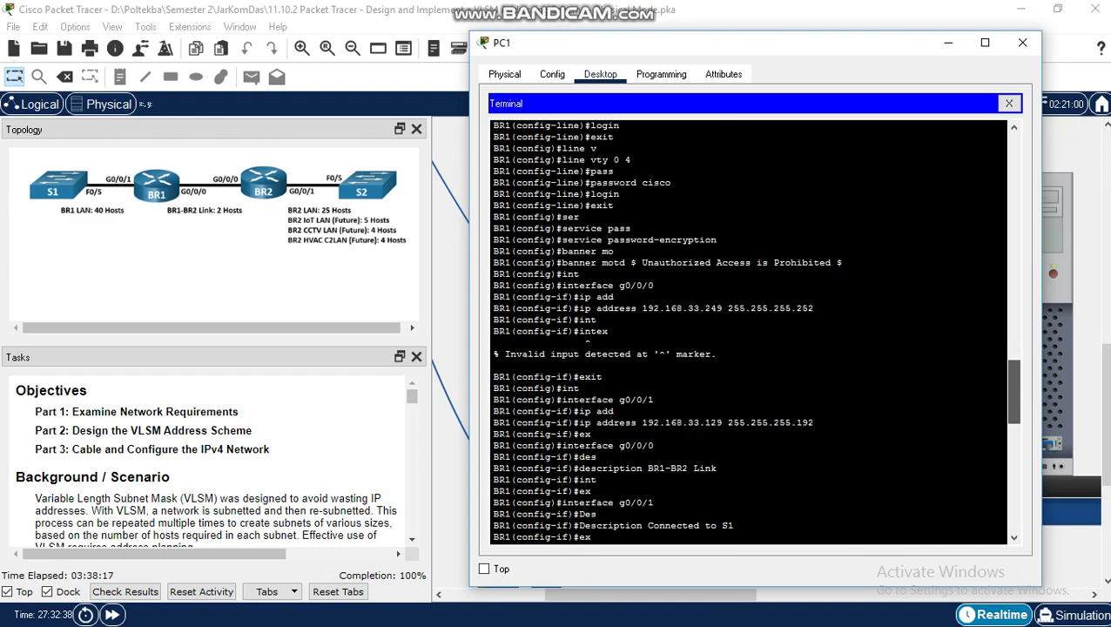
scroll(754, 332, "down", 1)
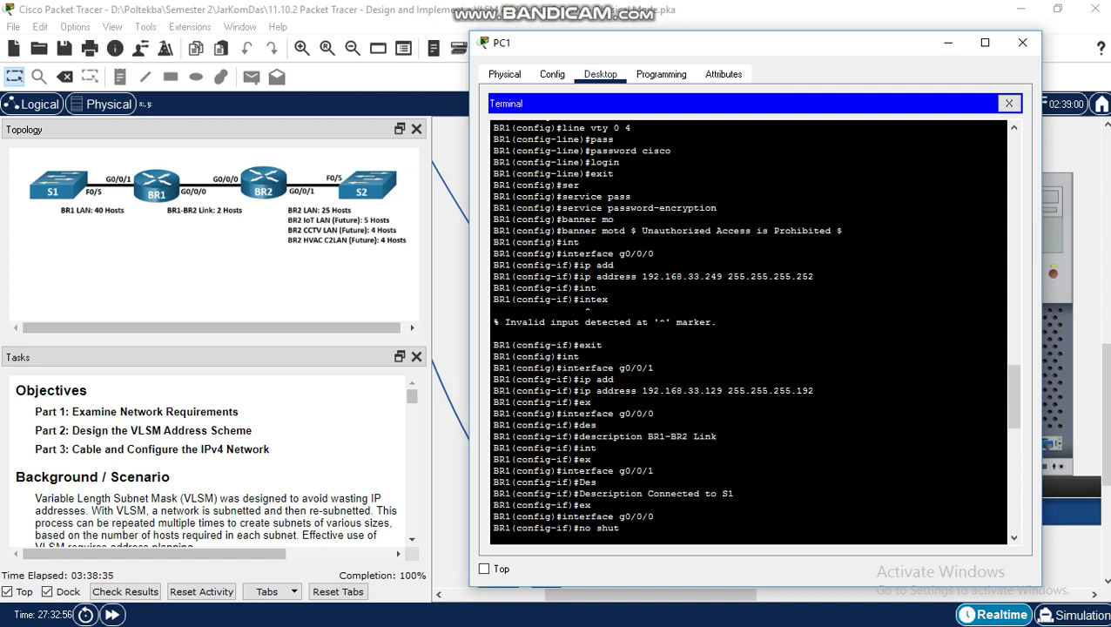
Step: Review the no shutdown commands for BR1's g0/0/0 and g0/0/1 interfaces in the terminal history
key("Return")
type("ex")
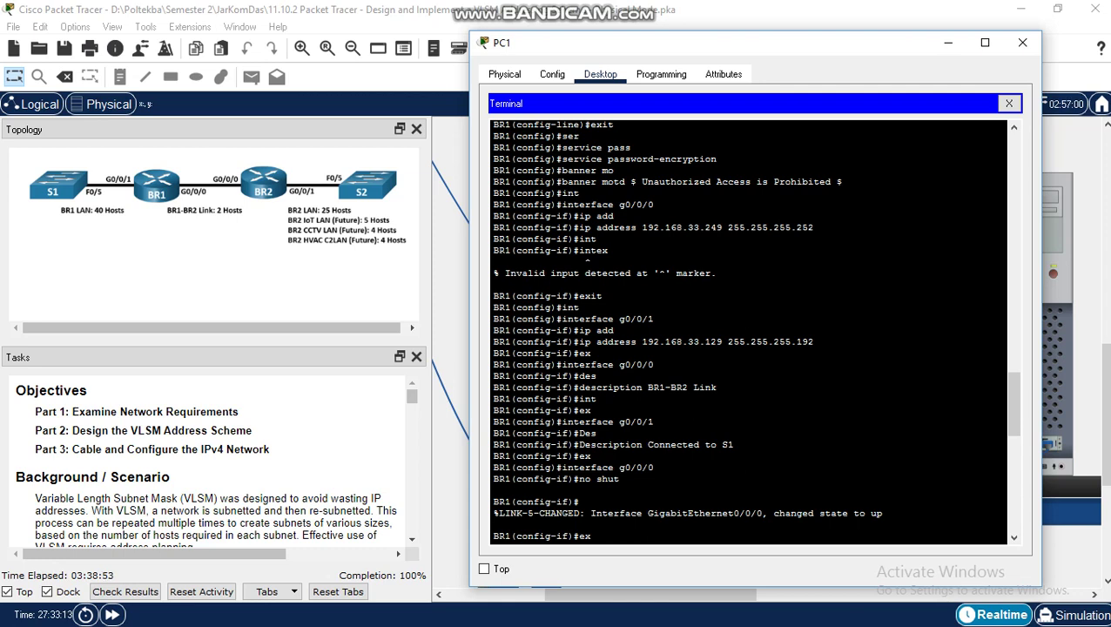
key("Return")
type("interface g0/0/1")
key("Return")
type("no S")
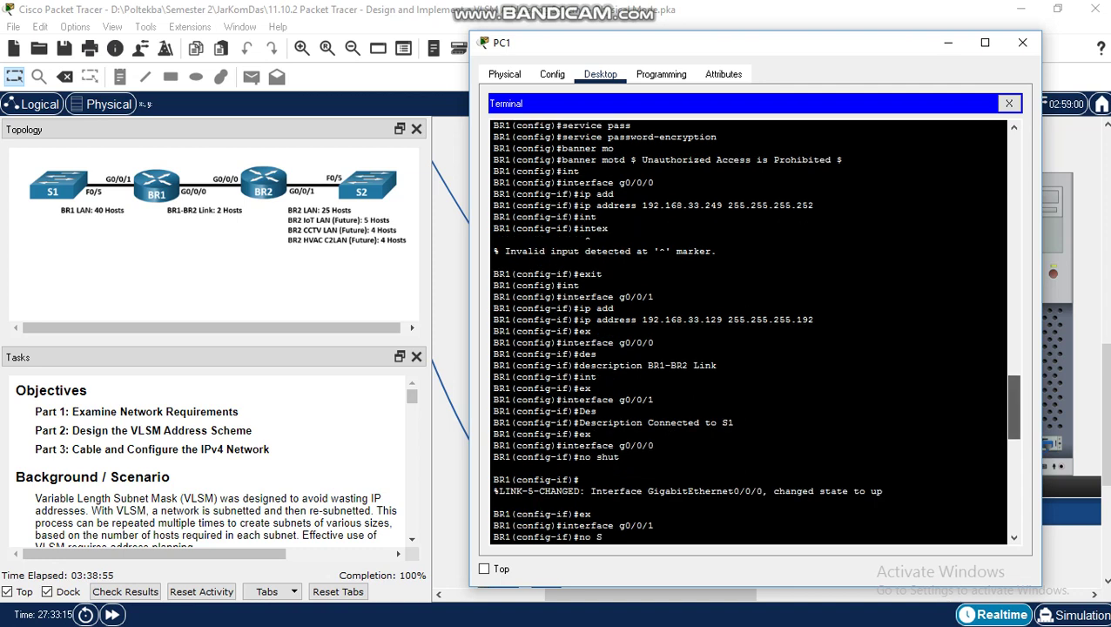
left_click_drag(1014, 406, 1014, 417)
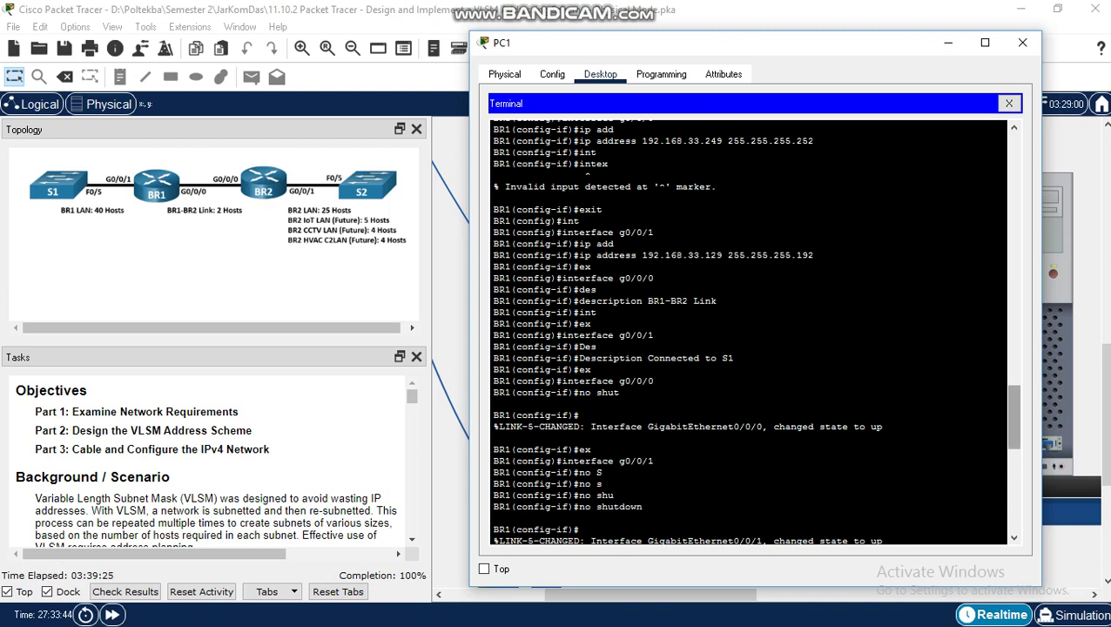
scroll(1013, 418, "down", 3)
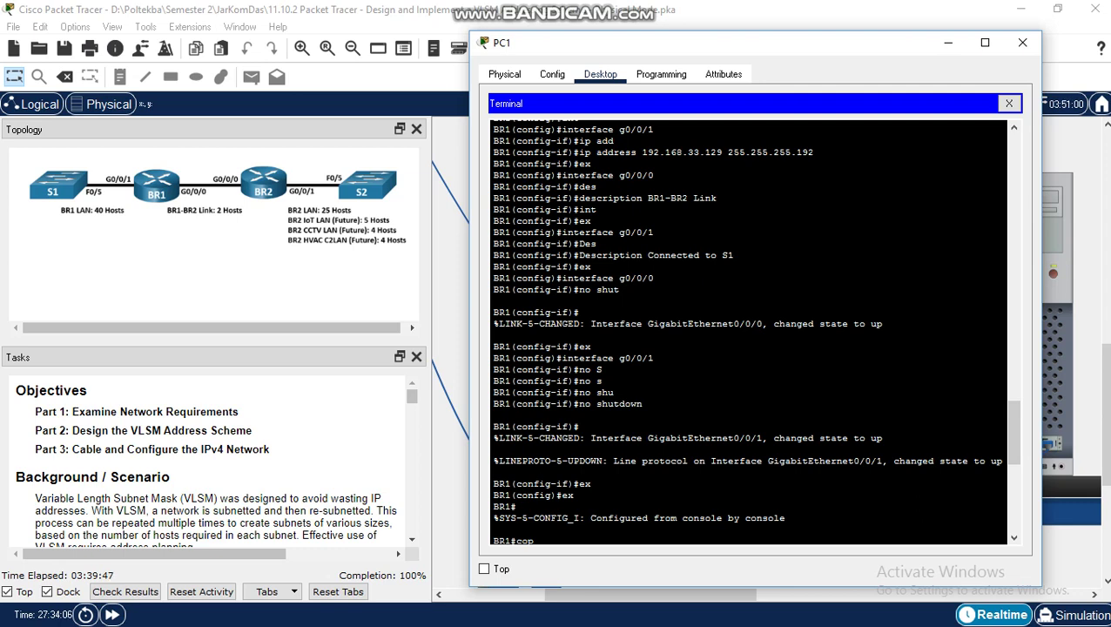
Step: Review how BR1's running configuration is copied to the startup configuration at the end of the terminal history
key("Tab")
type("ru")
key("Tab")
type("st")
key("Tab")
key("Return")
key("Return")
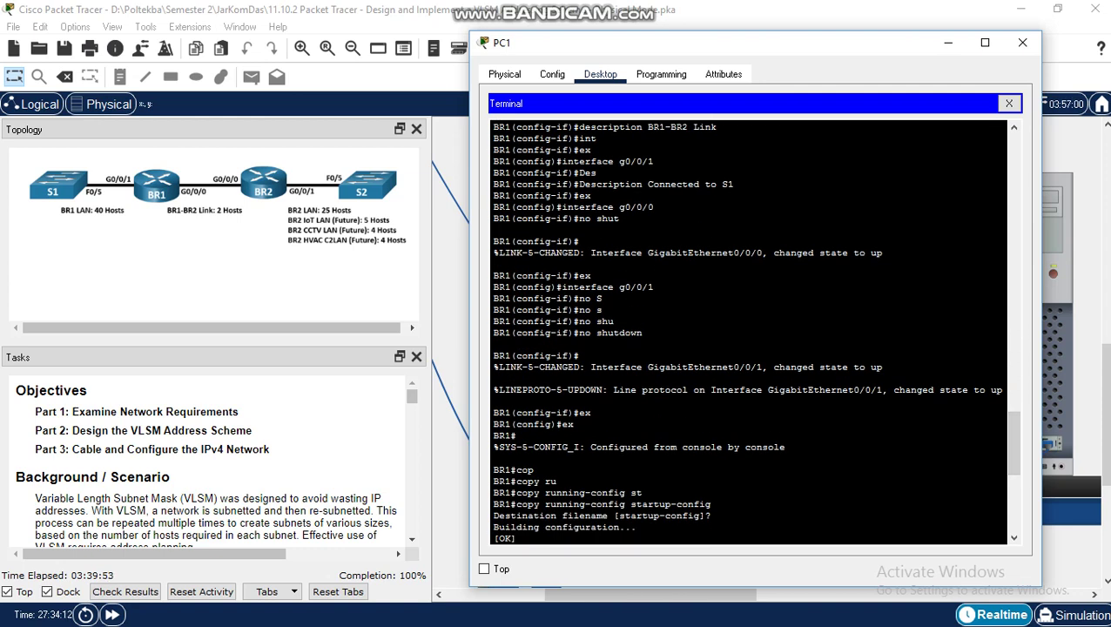
key("Return")
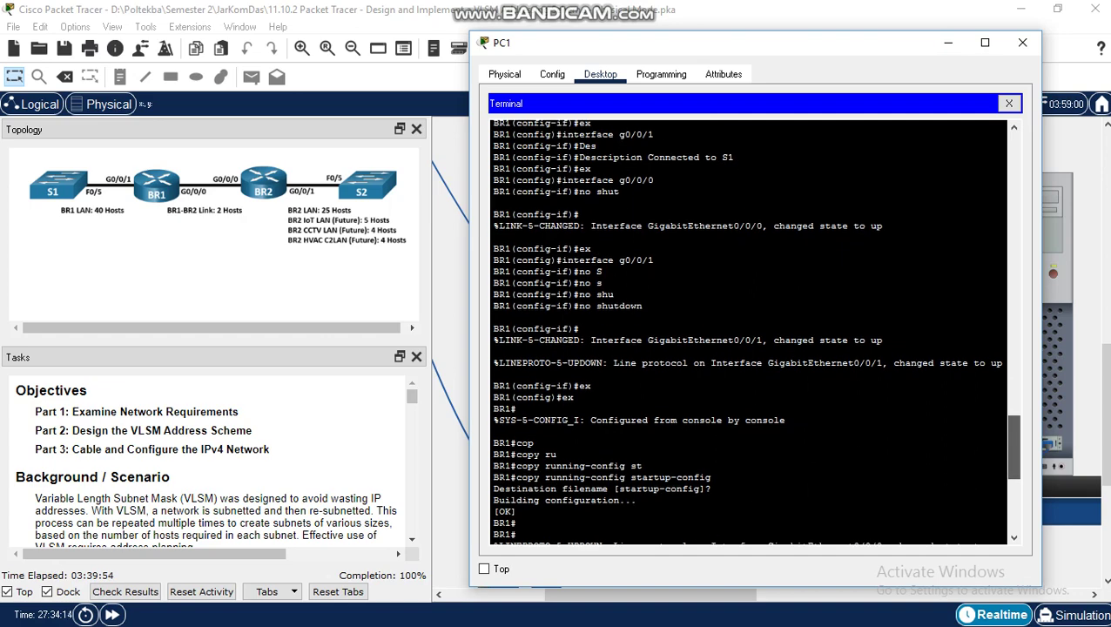
scroll(1014, 452, "down", 1)
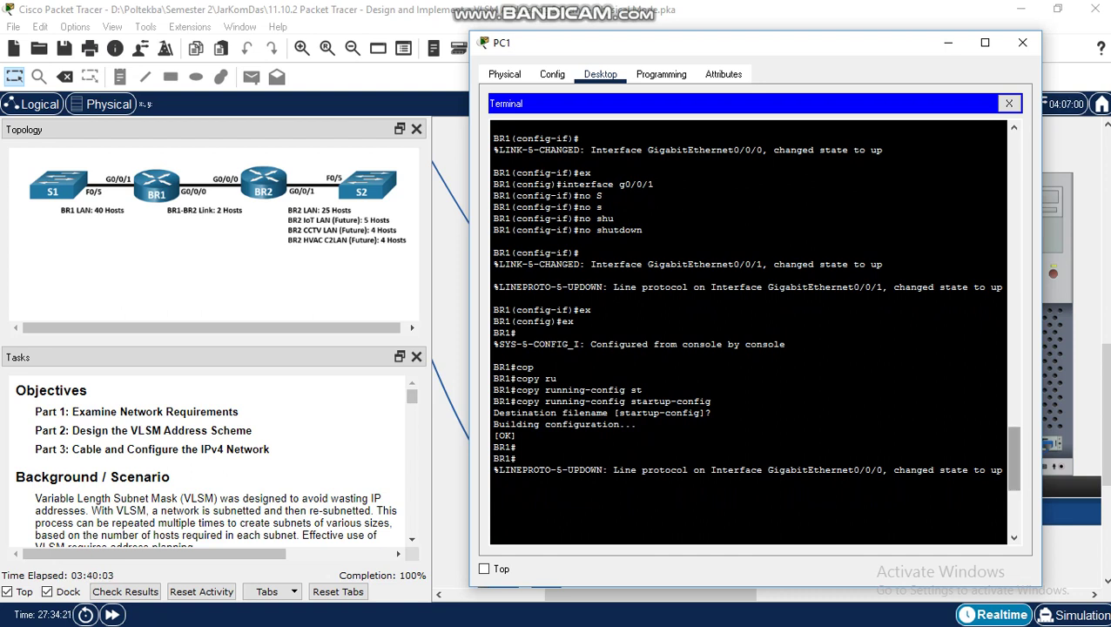
scroll(1012, 457, "down", 1)
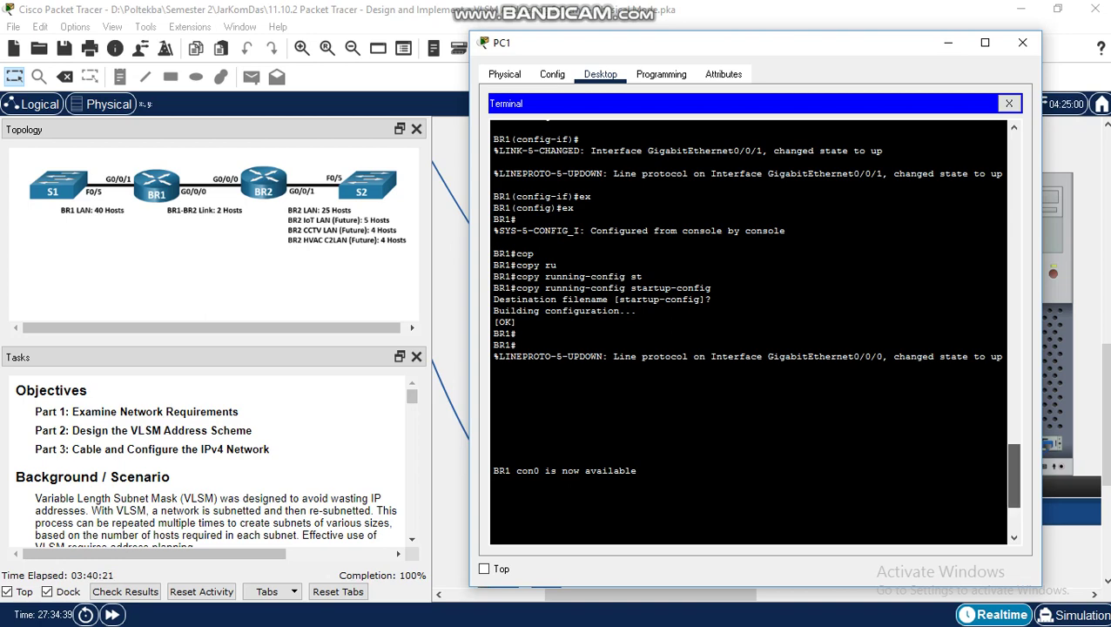
Step: Look back over BR1's interface commands, and minimize the PC1 window
scroll(749, 331, "up", 10)
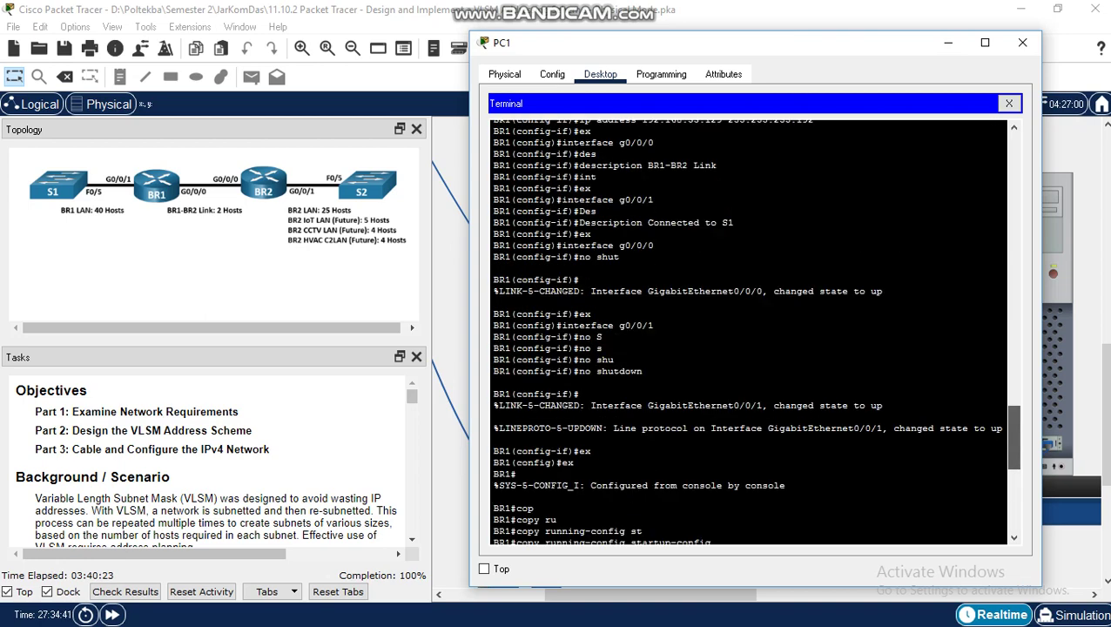
scroll(749, 331, "up", 2)
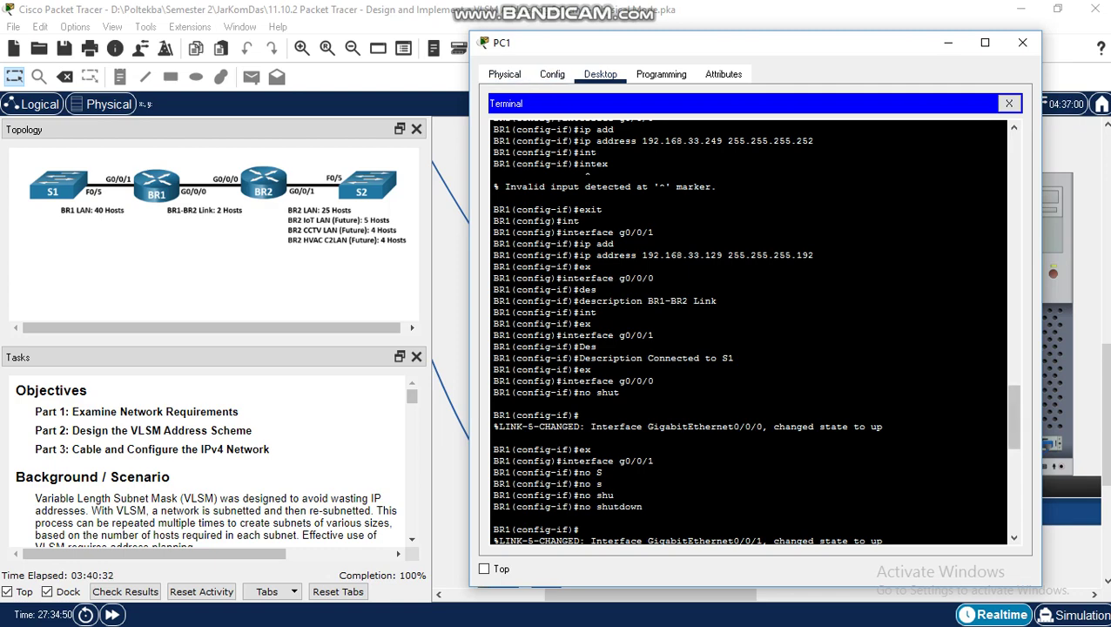
left_click(948, 43)
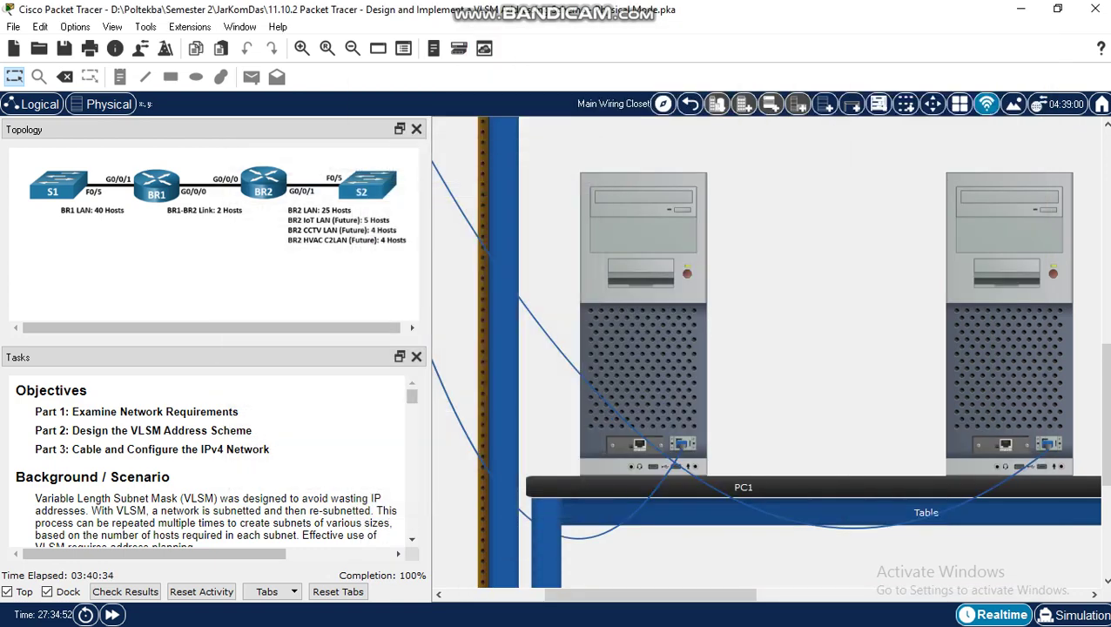
Step: Open PC2's terminal and go back to the start of BR2's configuration history
left_click_drag(1105, 412, 1106, 433)
left_click(1001, 311)
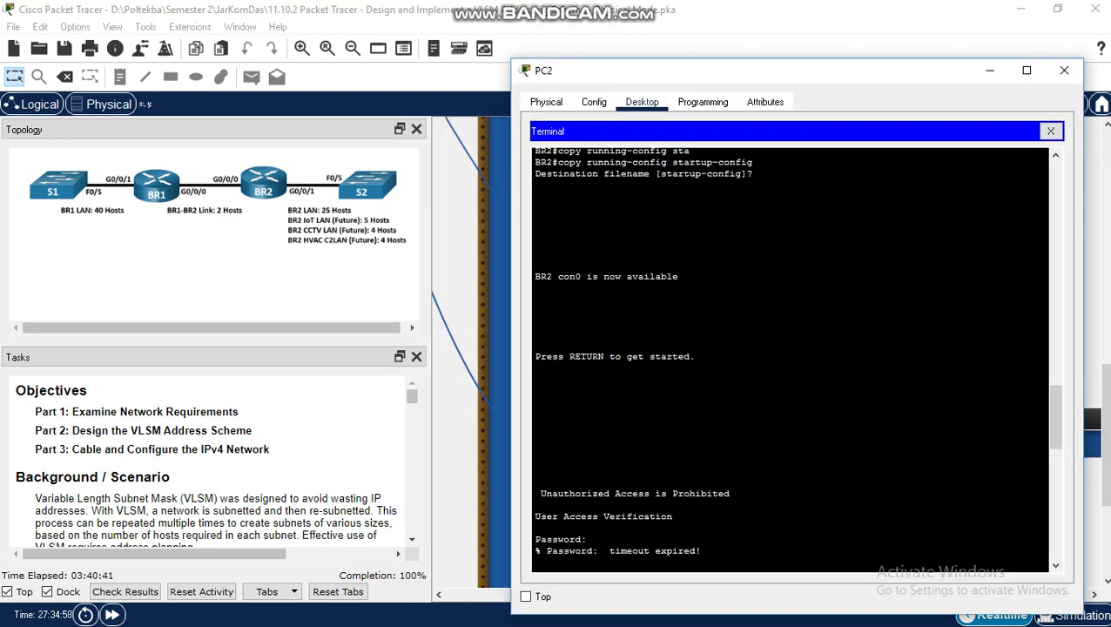
scroll(1055, 416, "up", 3)
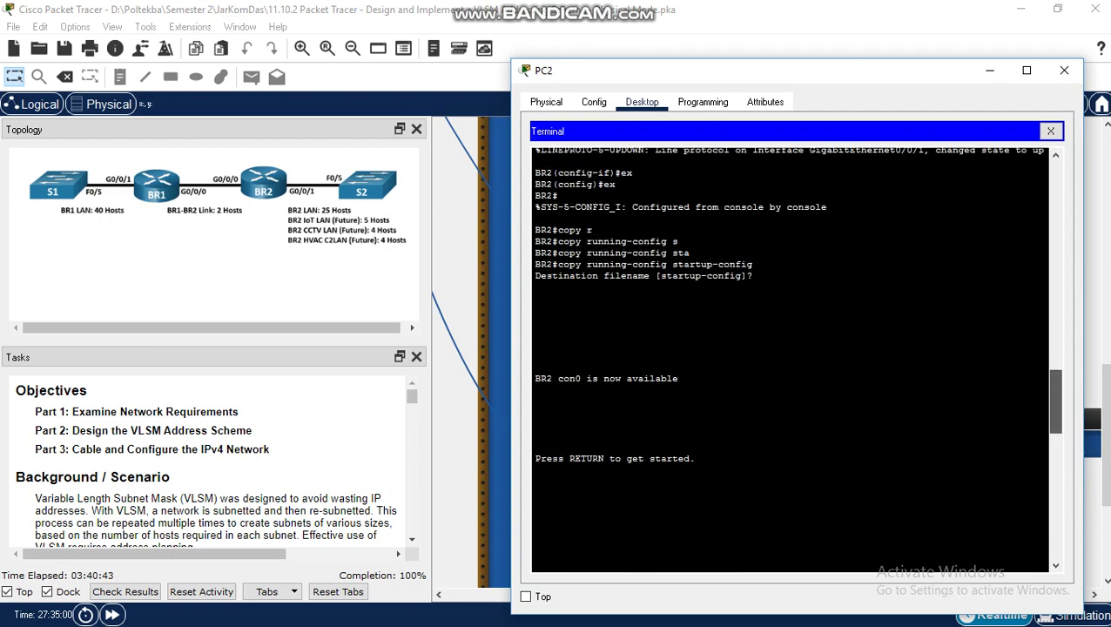
scroll(791, 357, "up", 6)
scroll(790, 358, "up", 15)
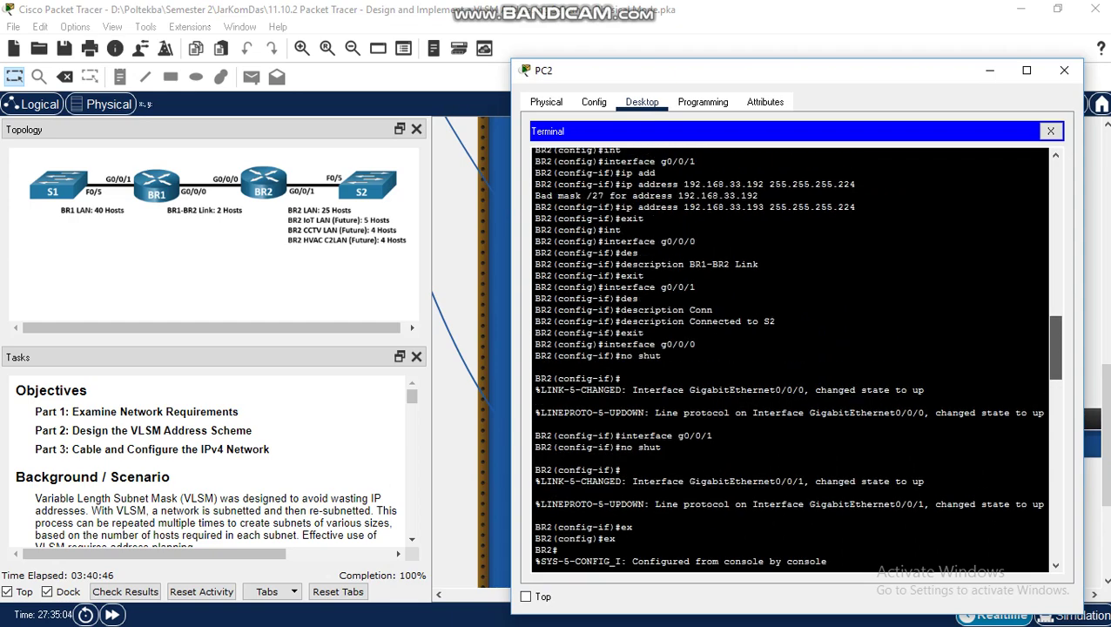
scroll(790, 358, "up", 8)
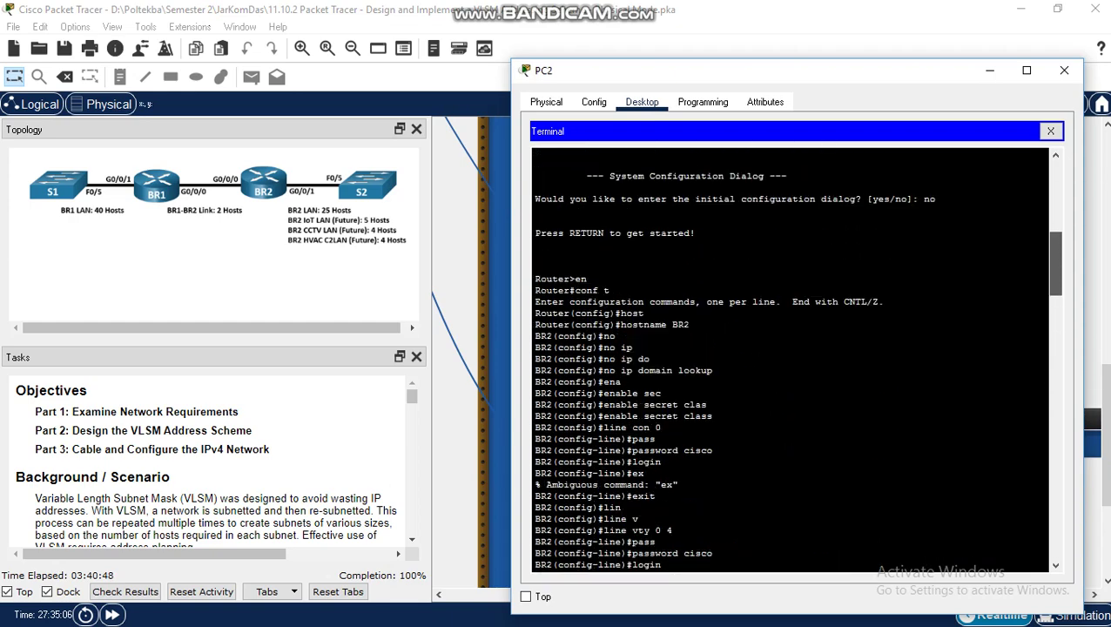
Step: Review BR2's hostname, domain lookup, enable secret, console and vty line, and password encryption commands
scroll(790, 357, "down", 5)
scroll(791, 358, "down", 4)
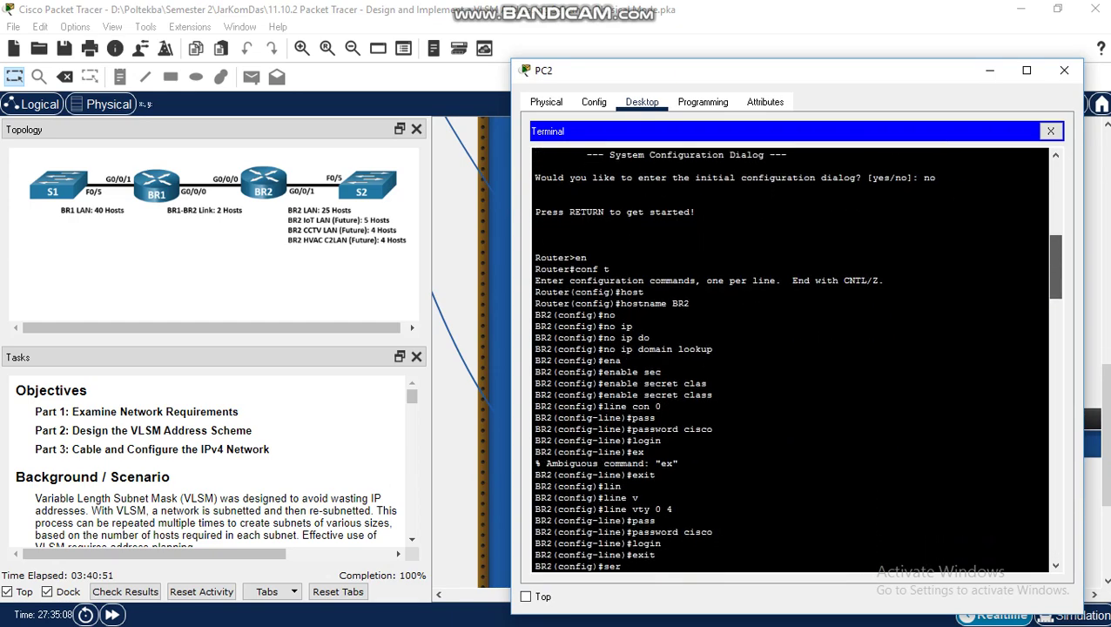
scroll(791, 358, "down", 2)
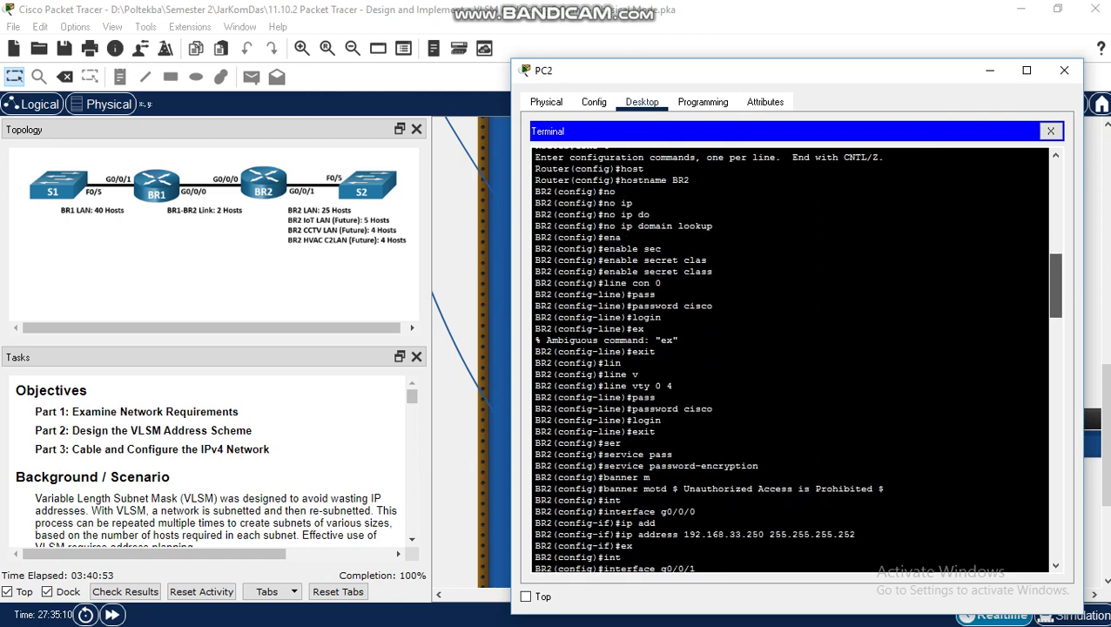
scroll(791, 358, "up", 1)
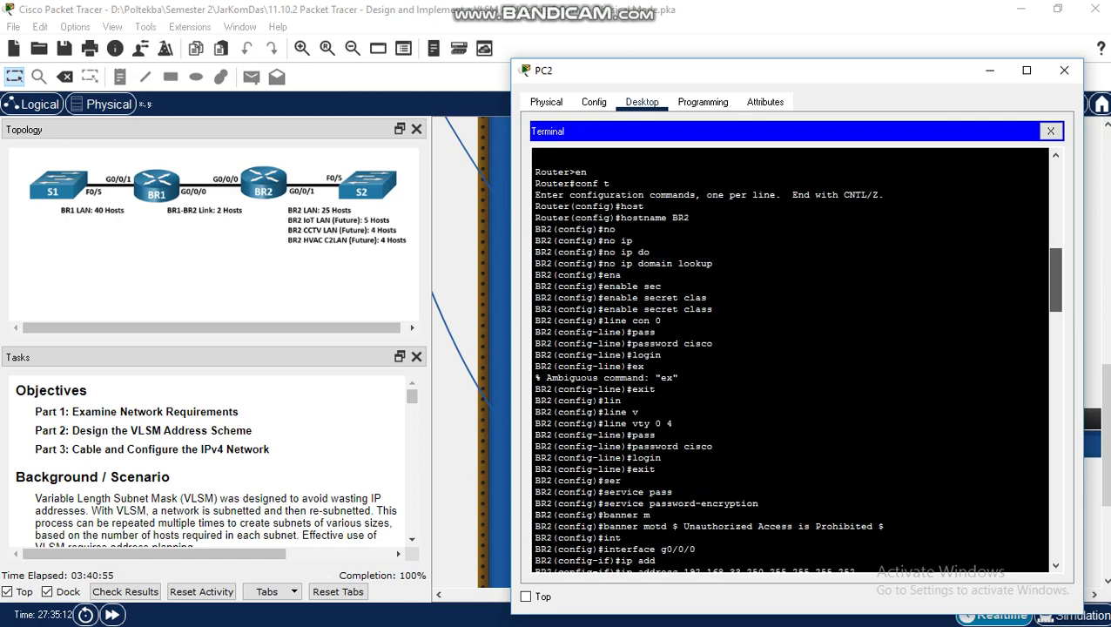
Step: Review the IP address, description and no shutdown commands for BR2's g0/0/0 and g0/0/1 interfaces
scroll(790, 358, "down", 7)
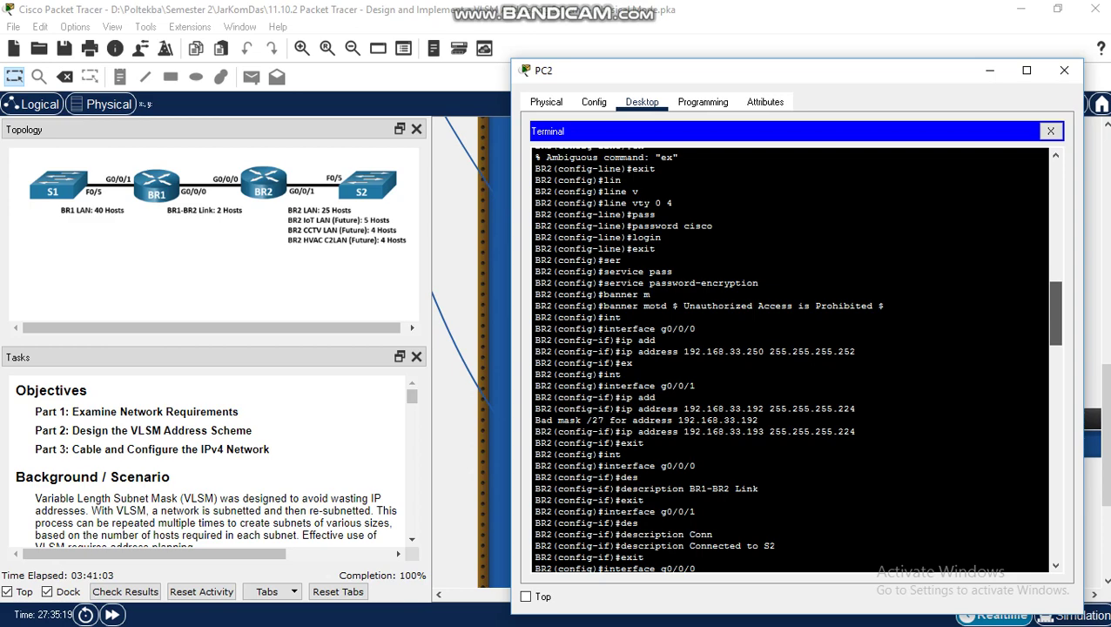
type("no shut")
key("Return")
left_click_drag(1055, 323, 1055, 327)
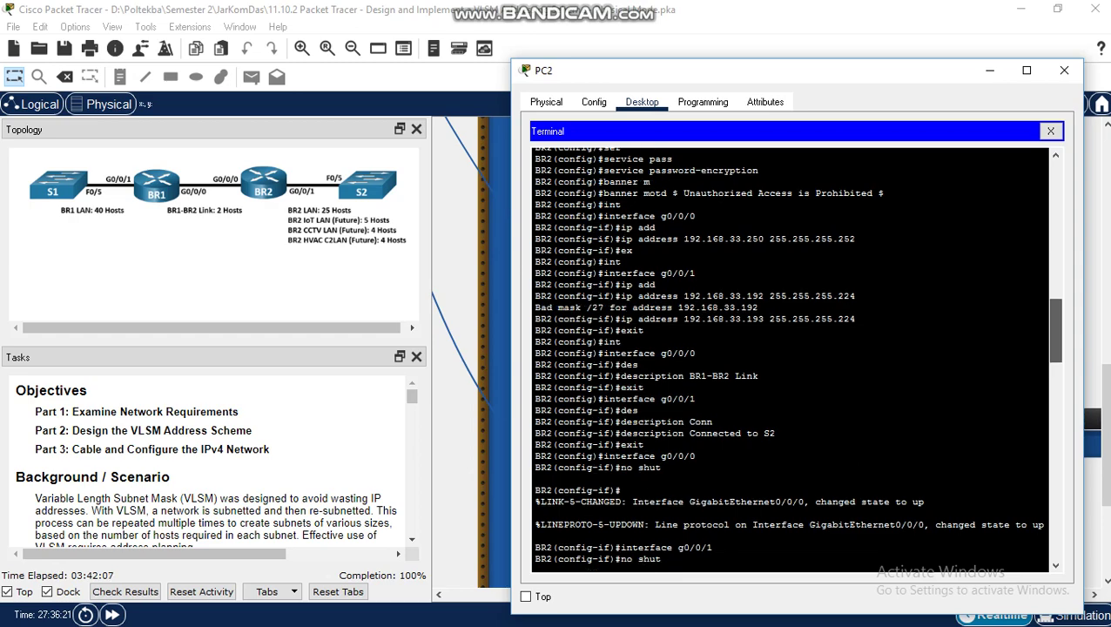
type("ex")
key("Return")
type("ex")
key("Return")
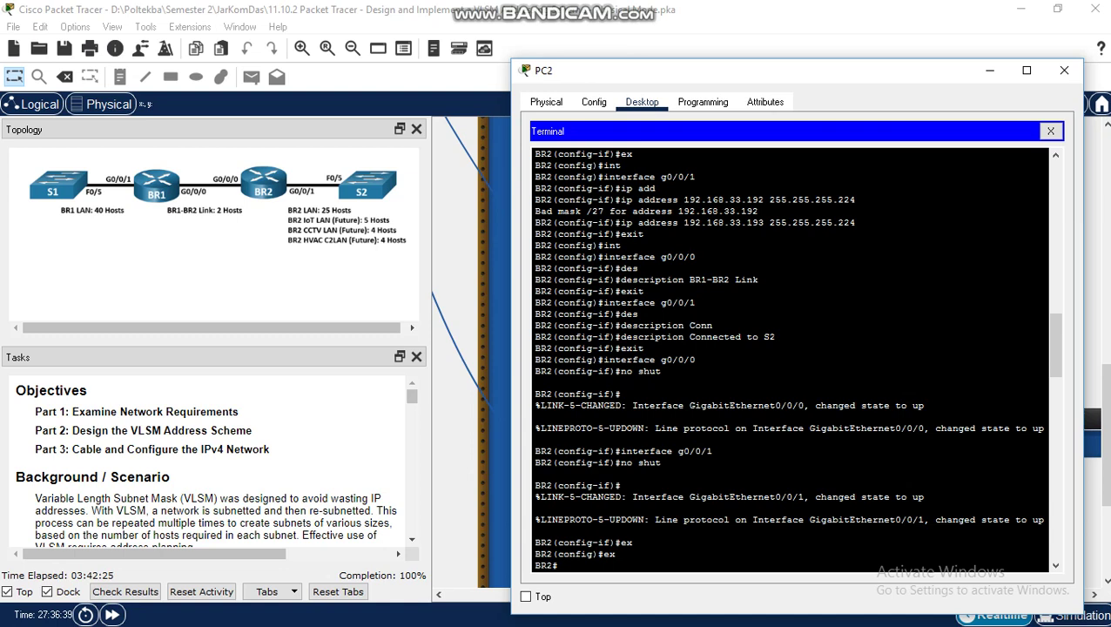
Step: Review how BR2's running configuration is copied to the startup configuration, and minimize the PC2 window
left_click_drag(1055, 345, 1054, 360)
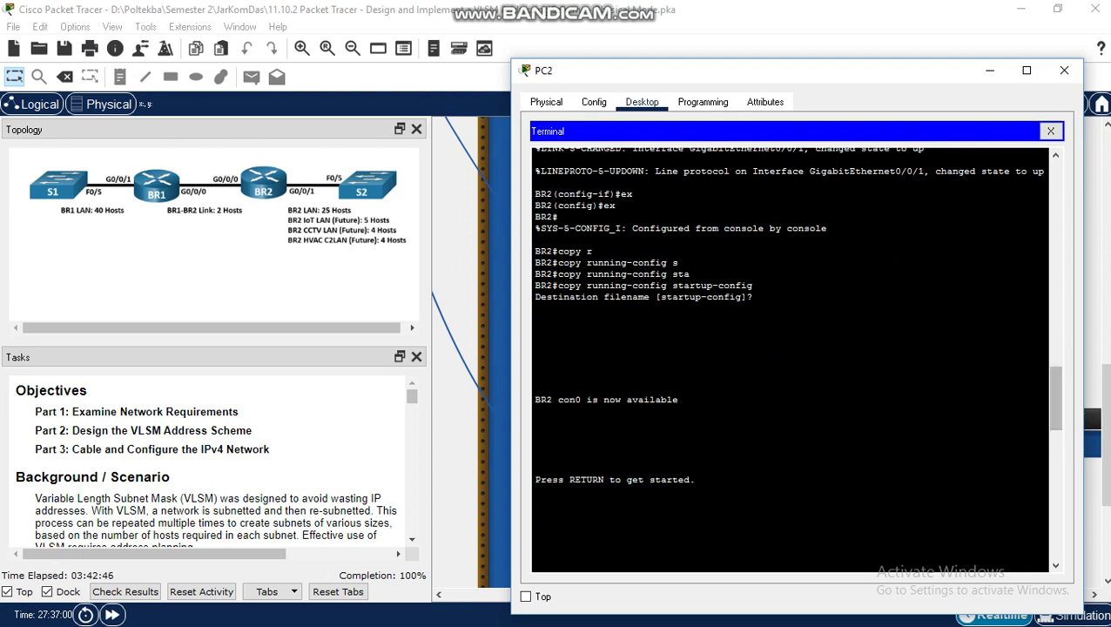
key("Return")
left_click_drag(1055, 436, 1055, 509)
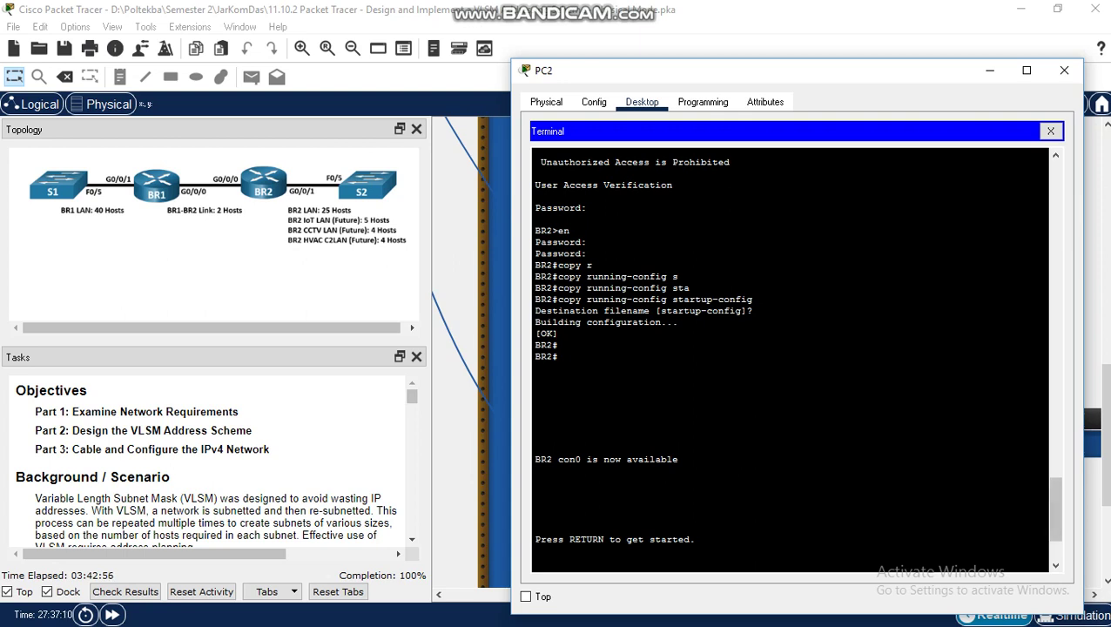
mouse_move(1054, 509)
left_mouse_down()
mouse_move(1055, 527)
mouse_move(1055, 495)
mouse_move(1055, 519)
left_mouse_up()
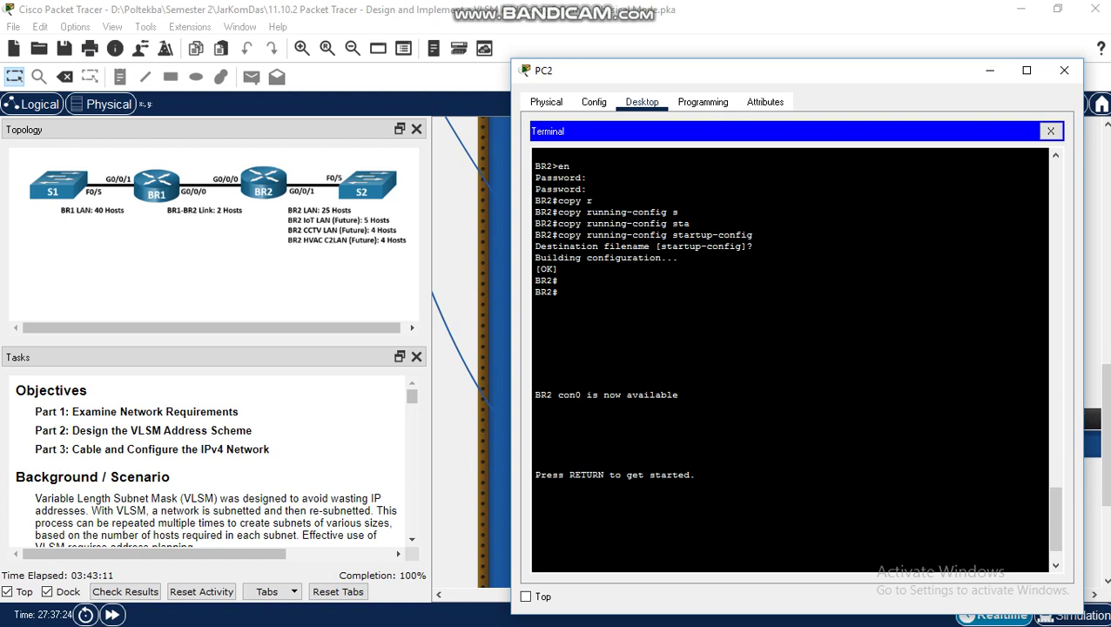
left_click(989, 70)
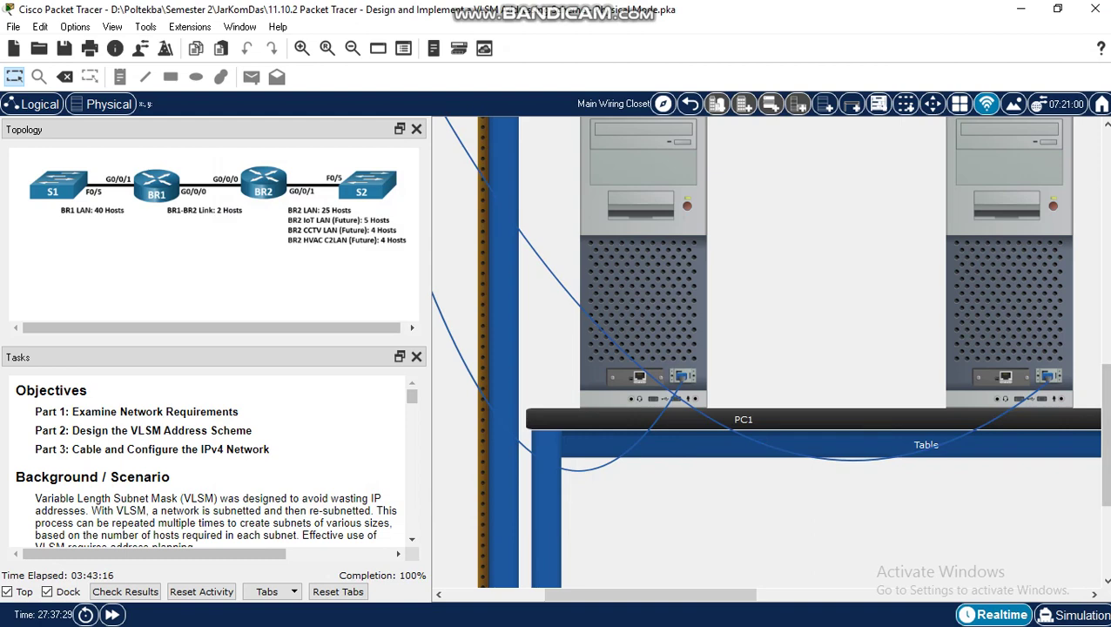
Step: Return to the rack in the Main Wiring Closet and examine the cabling between S1, BR1, BR2 and S2
scroll(768, 344, "up", 2)
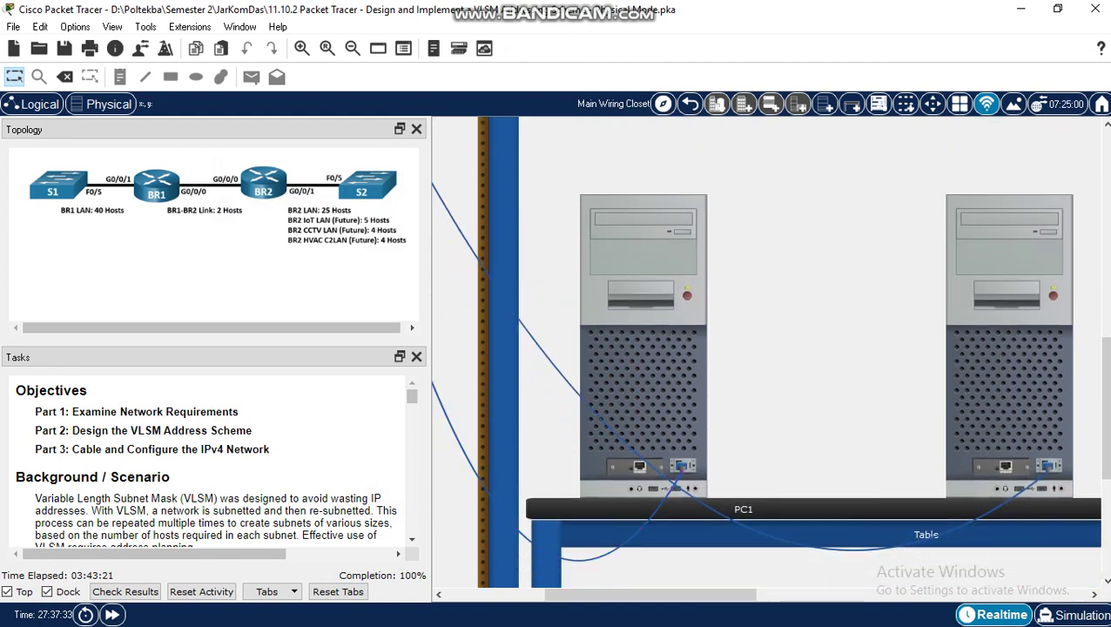
scroll(770, 349, "left", 3)
scroll(770, 348, "left", 1)
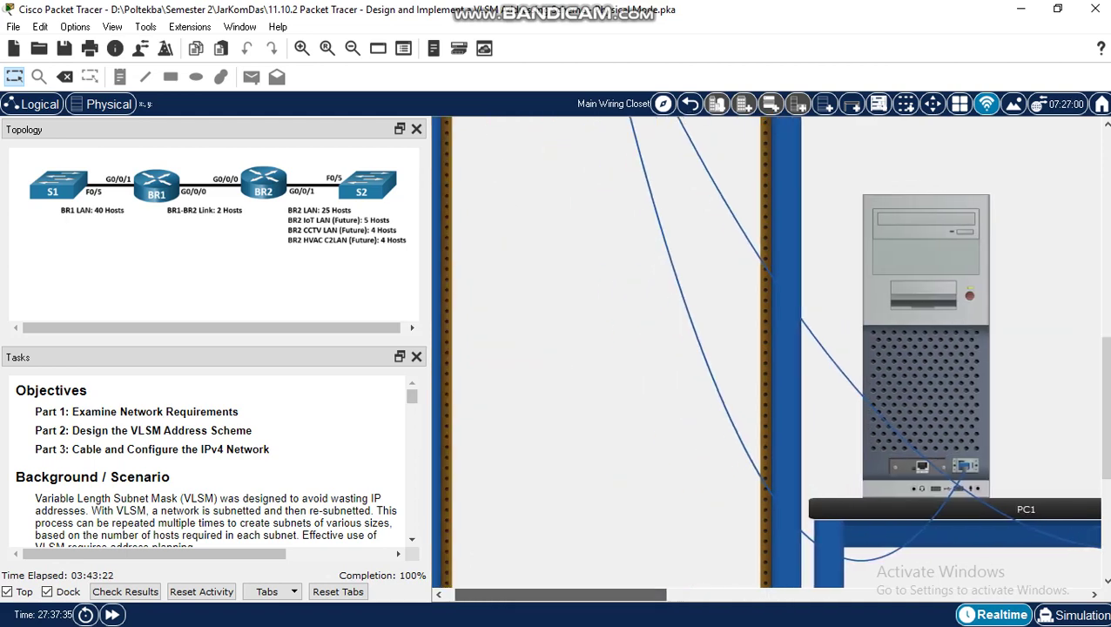
scroll(770, 349, "up", 10)
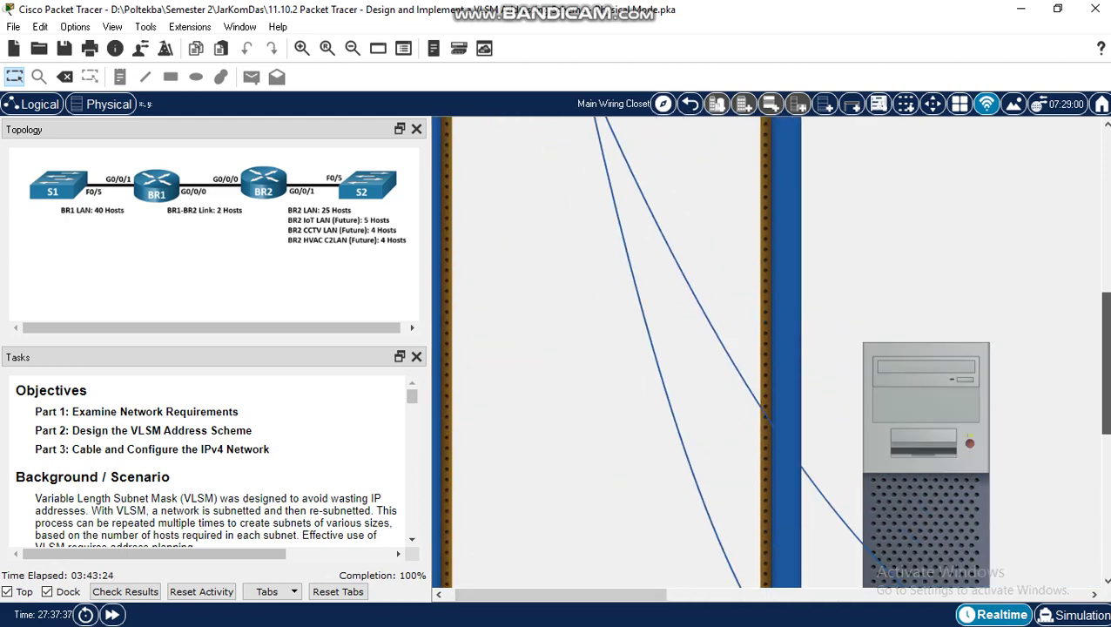
scroll(773, 352, "up", 1)
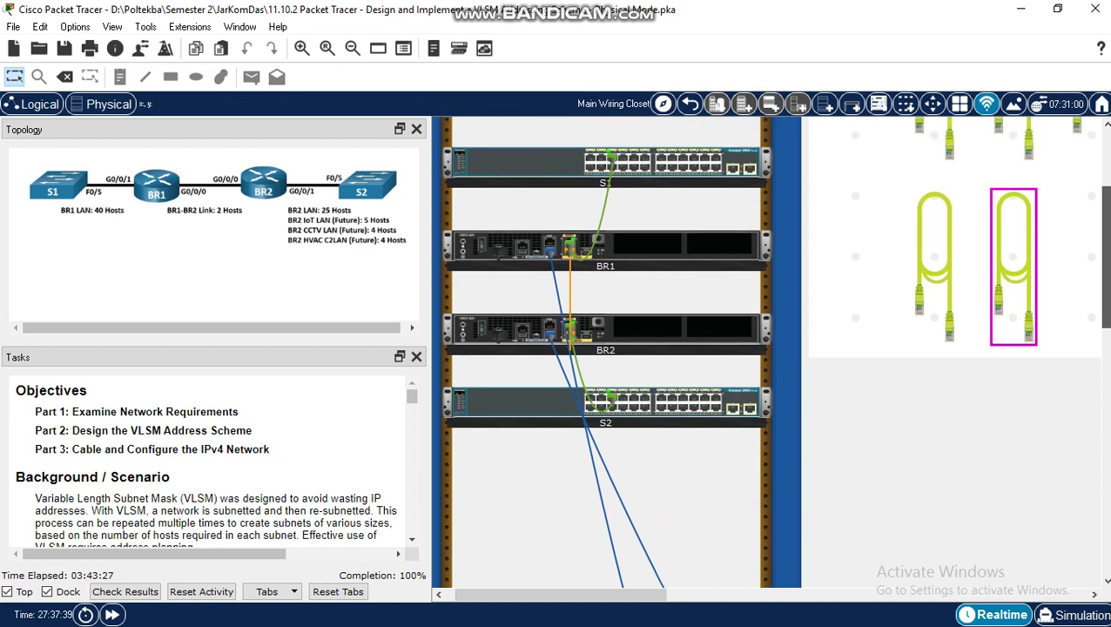
scroll(605, 352, "up", 1)
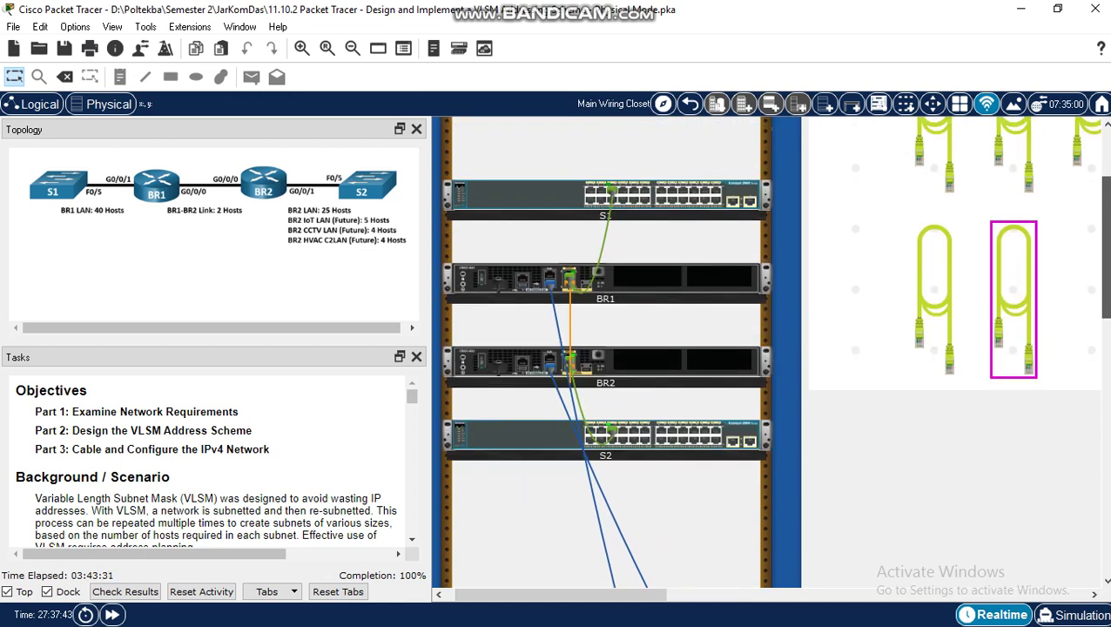
scroll(605, 353, "down", 3)
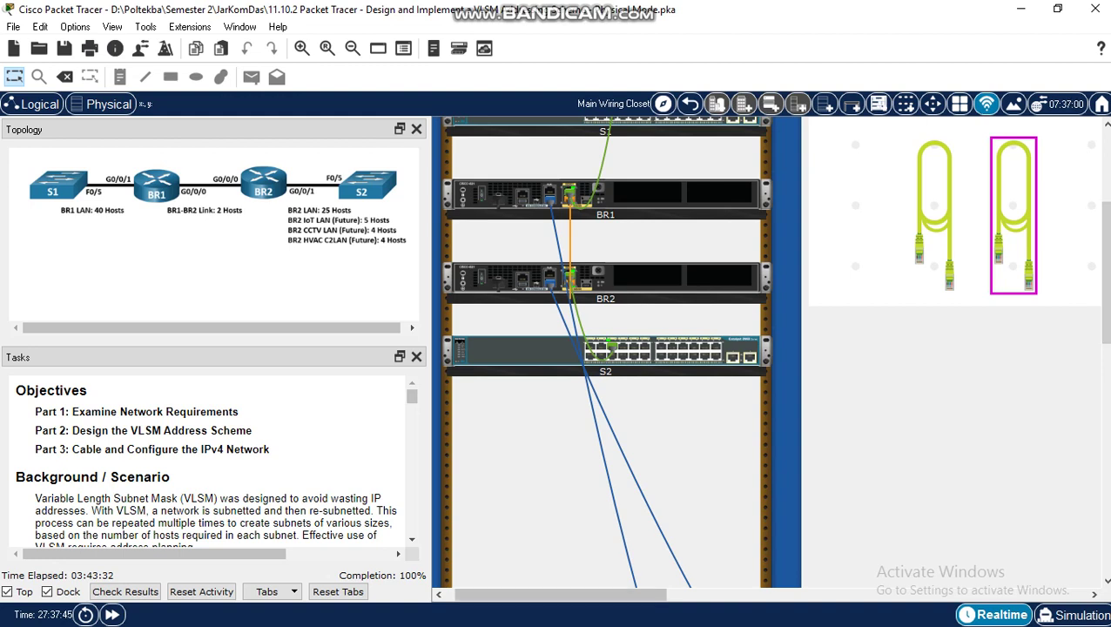
mouse_move(566, 595)
left_mouse_down()
mouse_move(595, 594)
mouse_move(559, 594)
left_mouse_up()
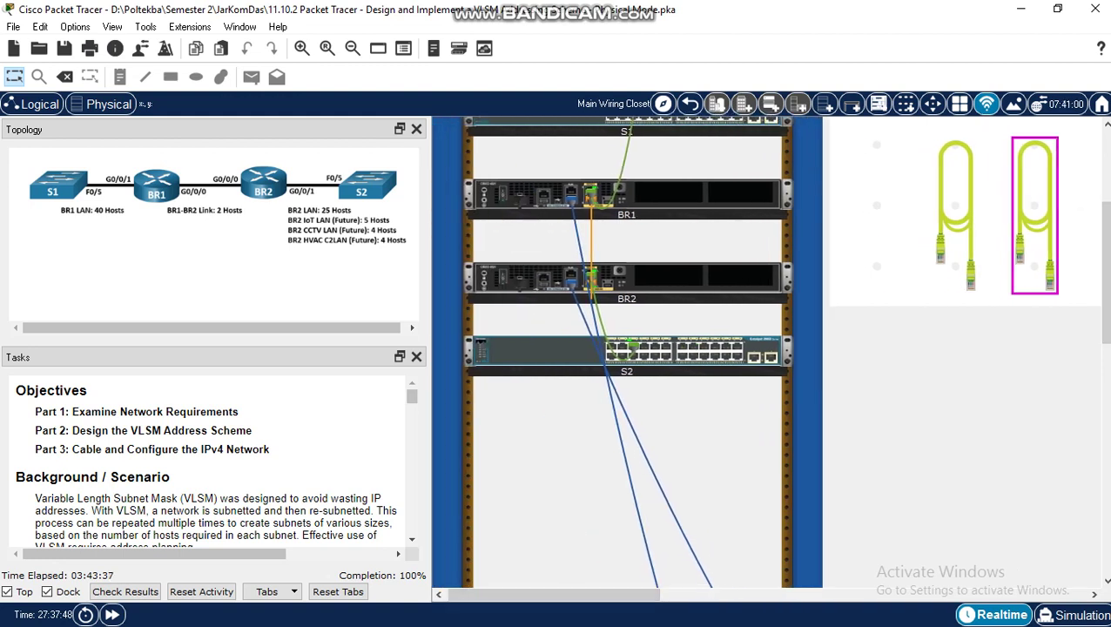
left_click_drag(1105, 271, 1105, 245)
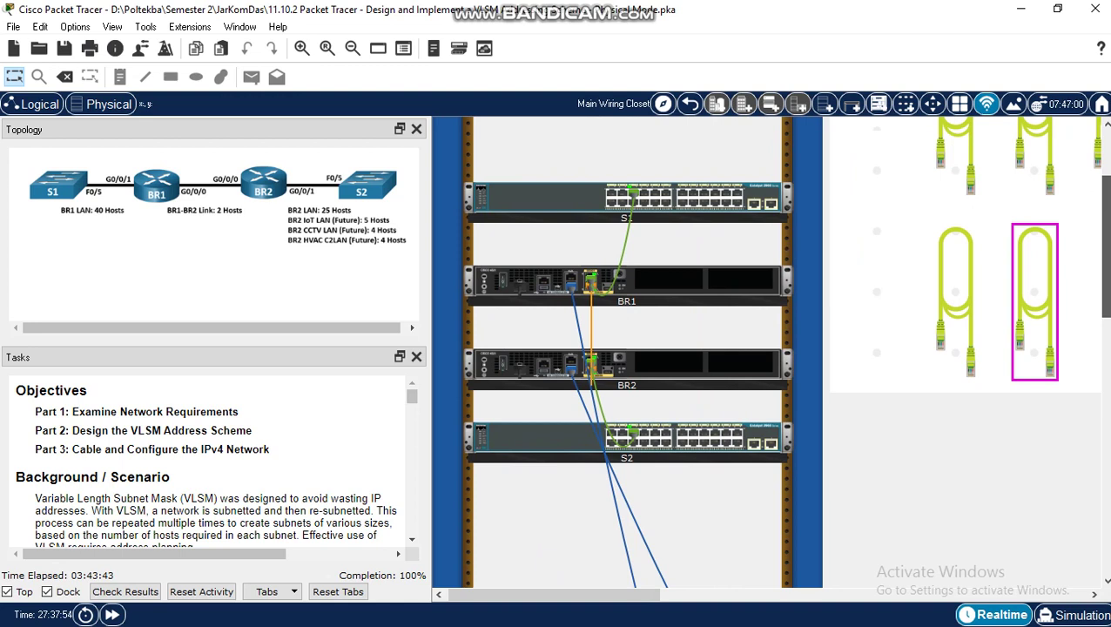
left_click_drag(1105, 245, 1106, 233)
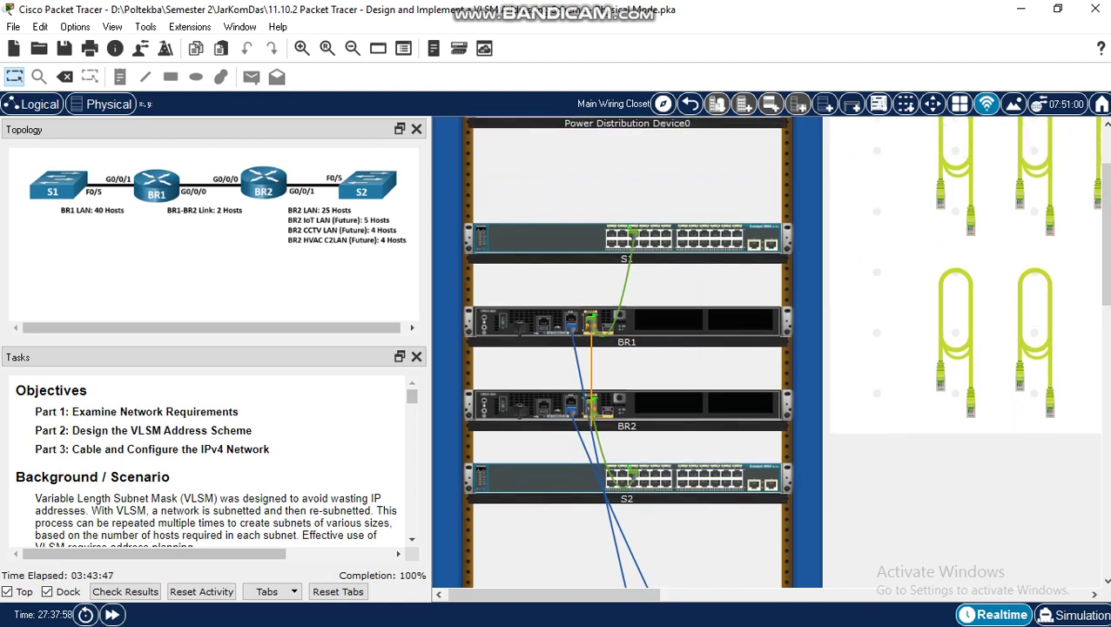
key("super")
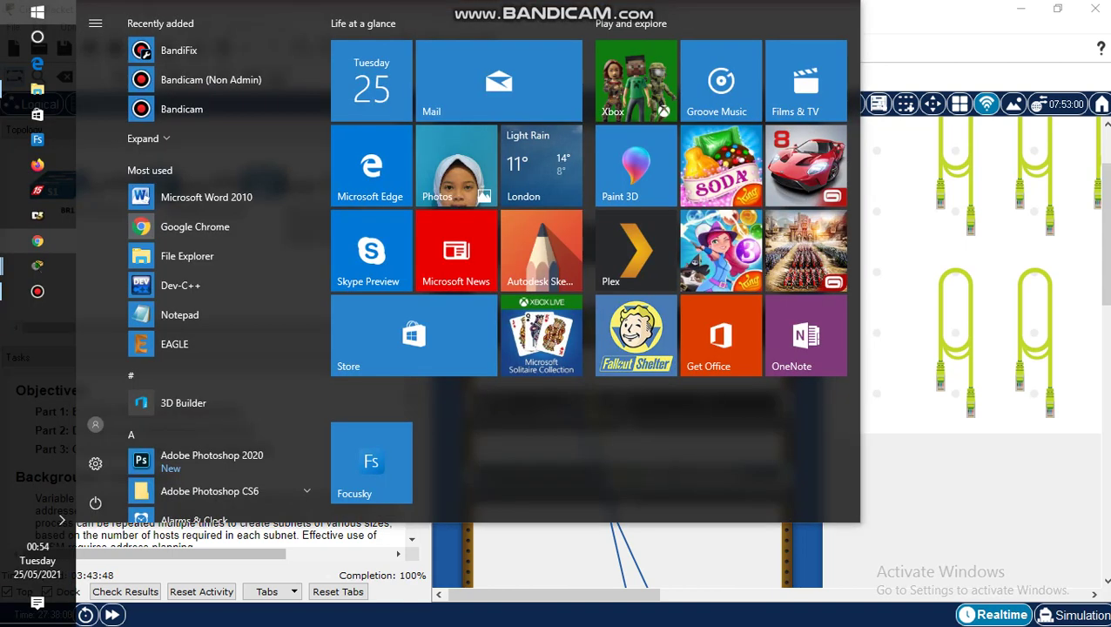
left_click(37, 292)
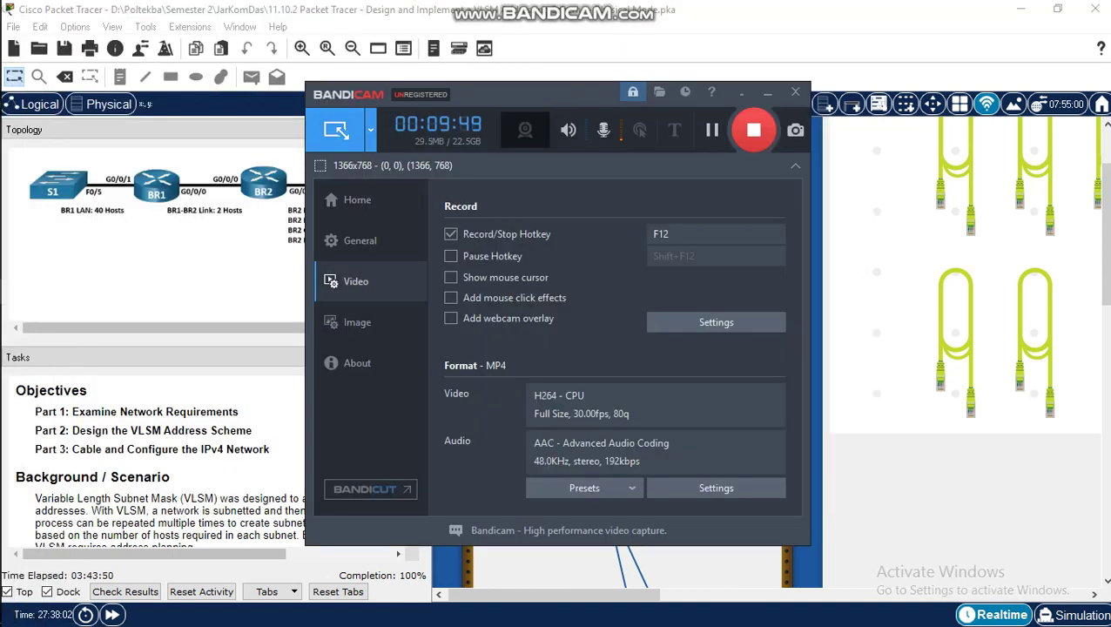